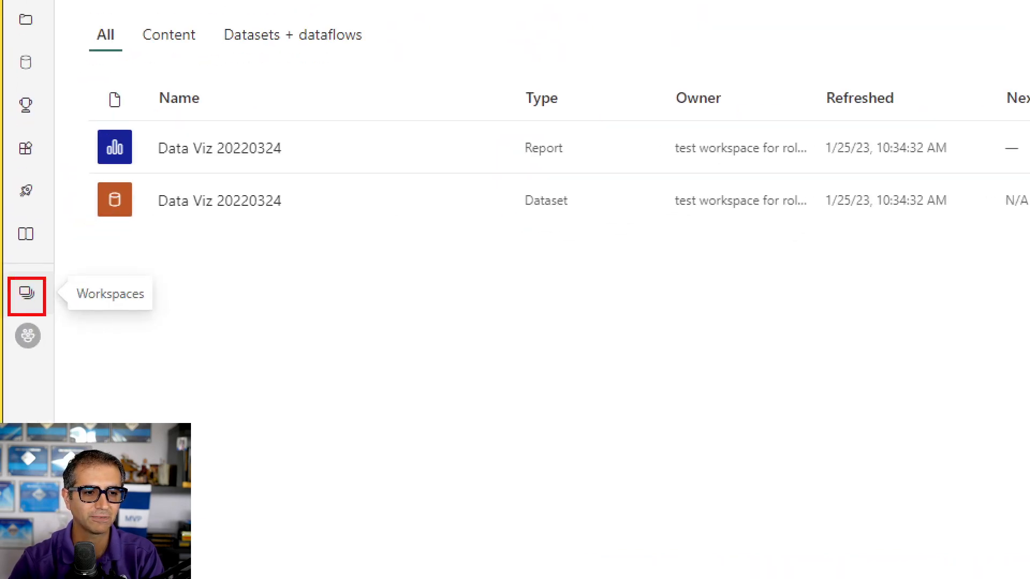
Browse the existing workspaces and open the form for creating a new workspace
click(27, 296)
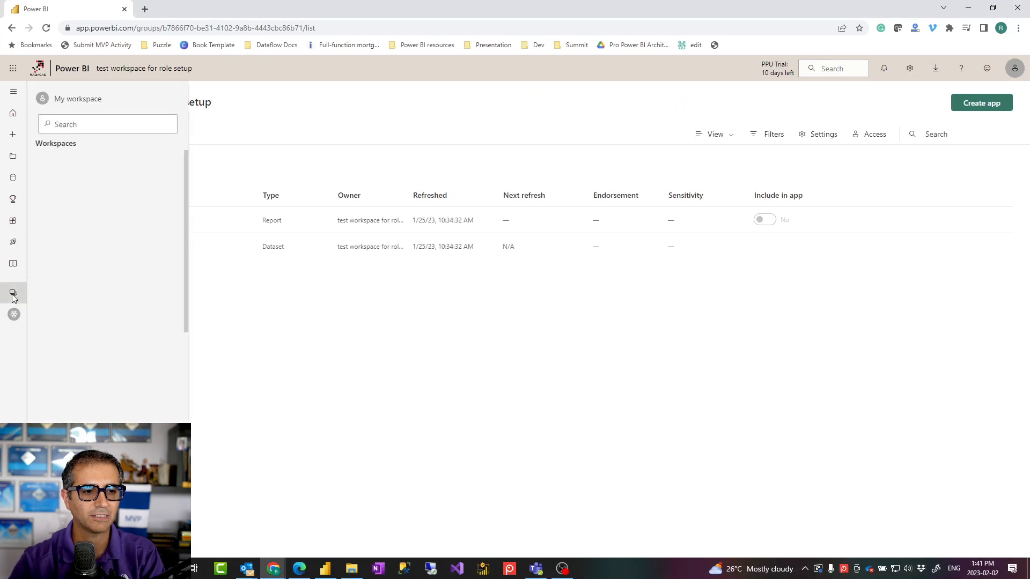
scroll(83, 231, down, 4)
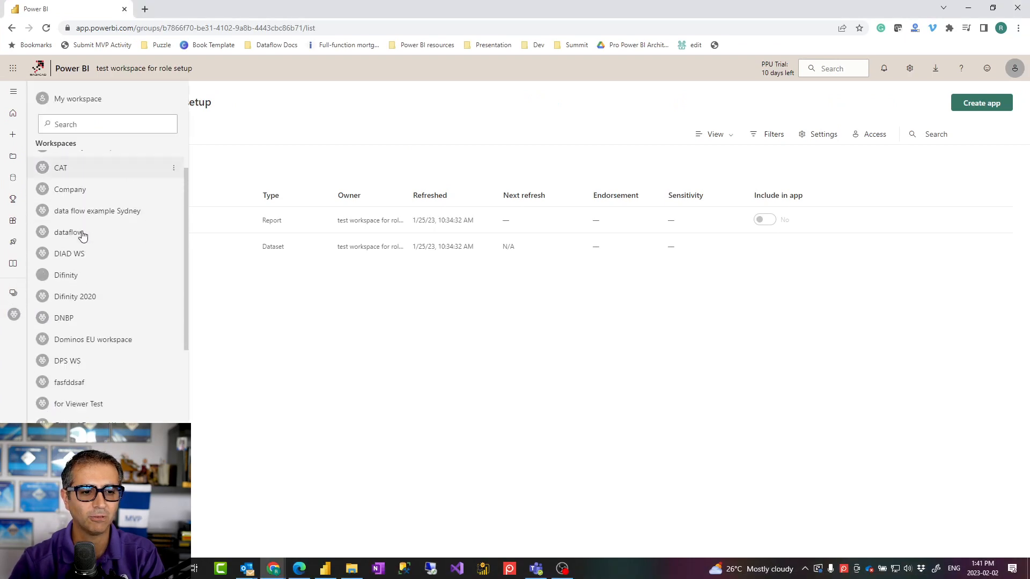
scroll(91, 284, down, 2)
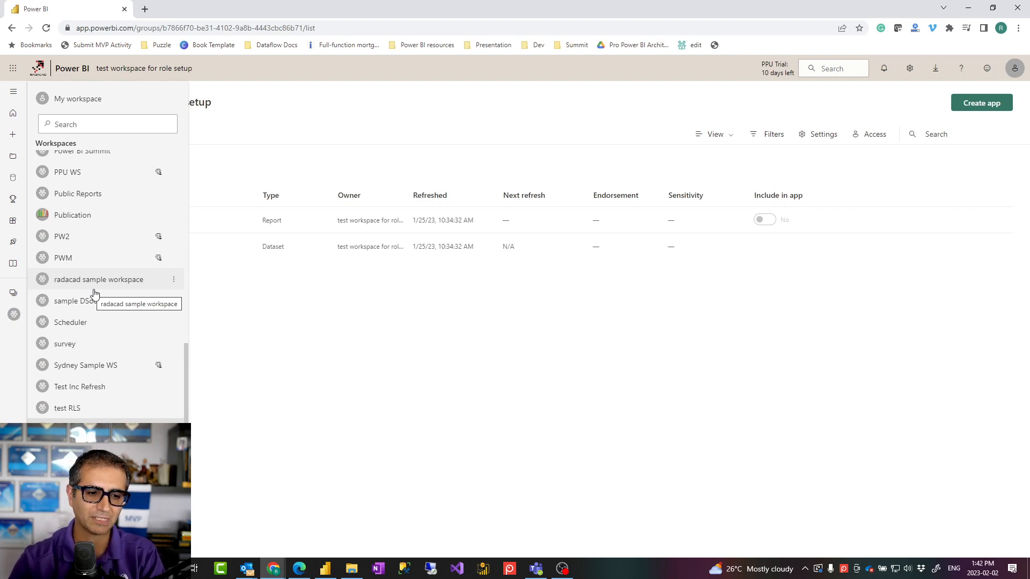
scroll(94, 293, up, 10)
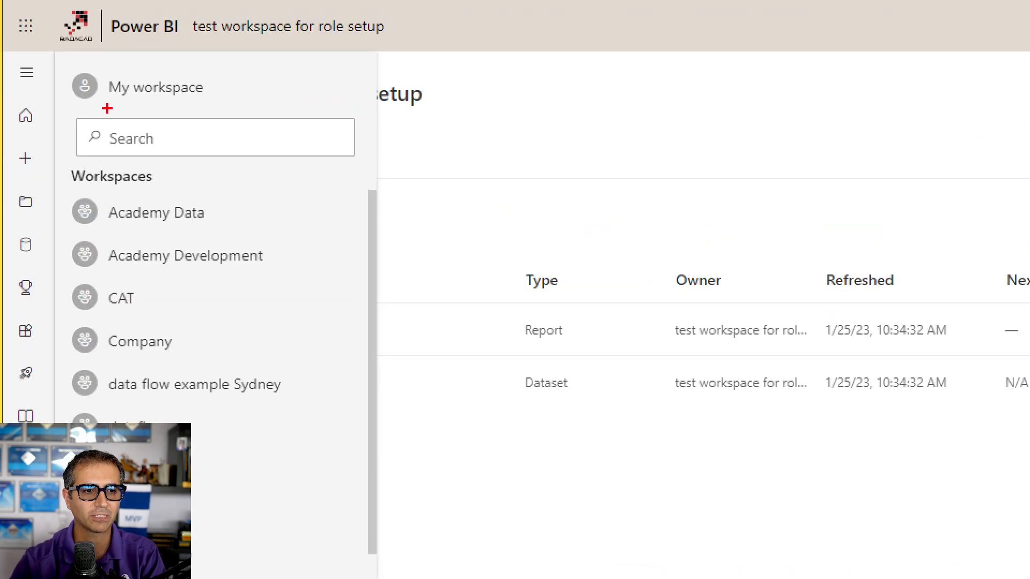
drag(63, 65, 224, 114)
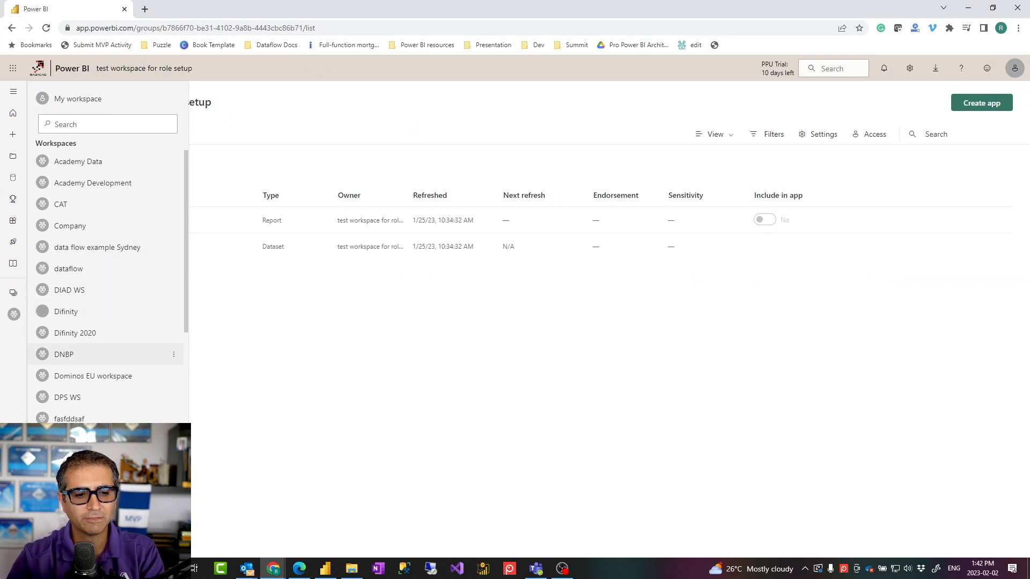
click(107, 539)
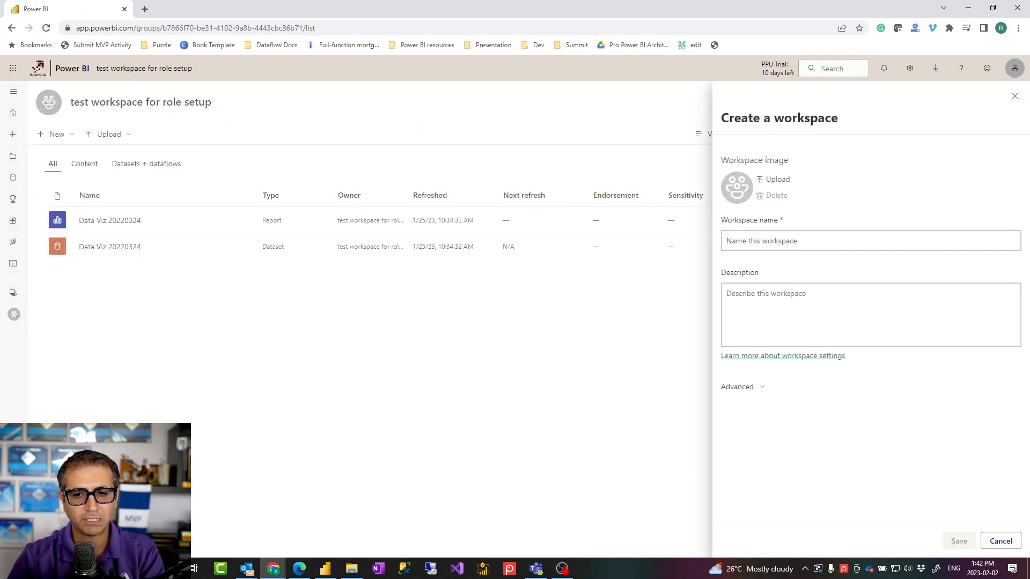
Name the new workspace "sample YT workspace"
click(766, 243)
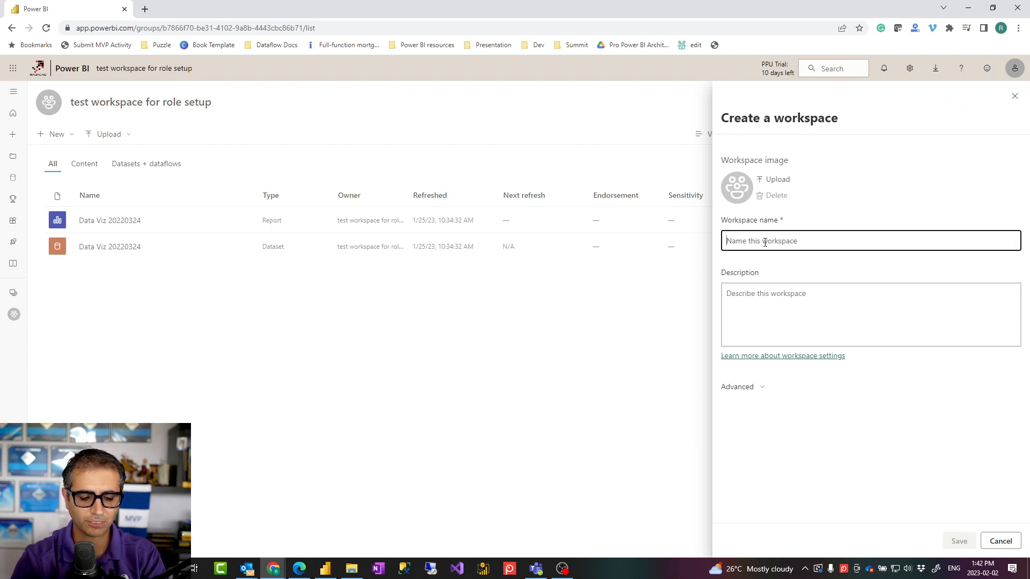
text(sample)
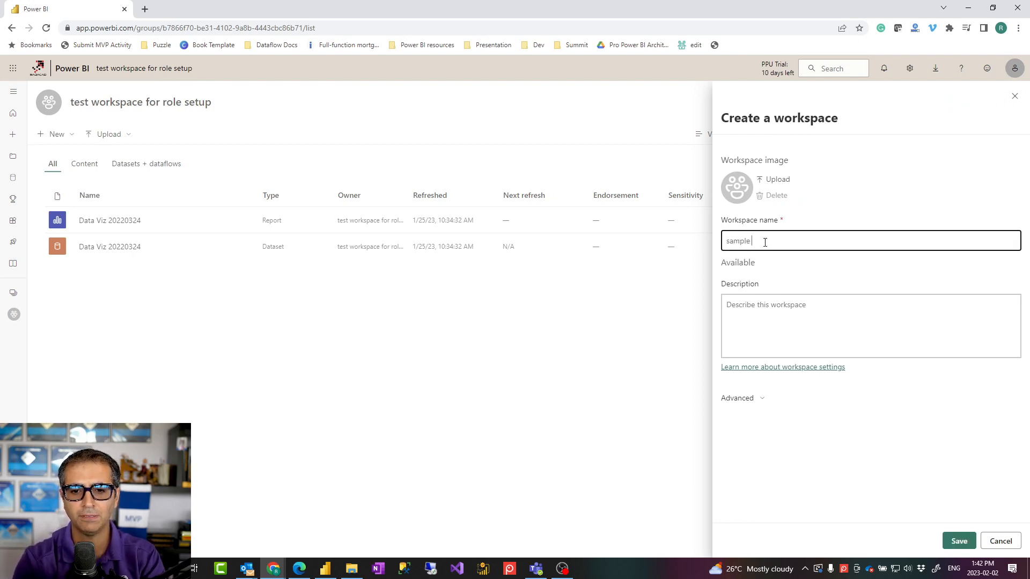
text( YT Works)
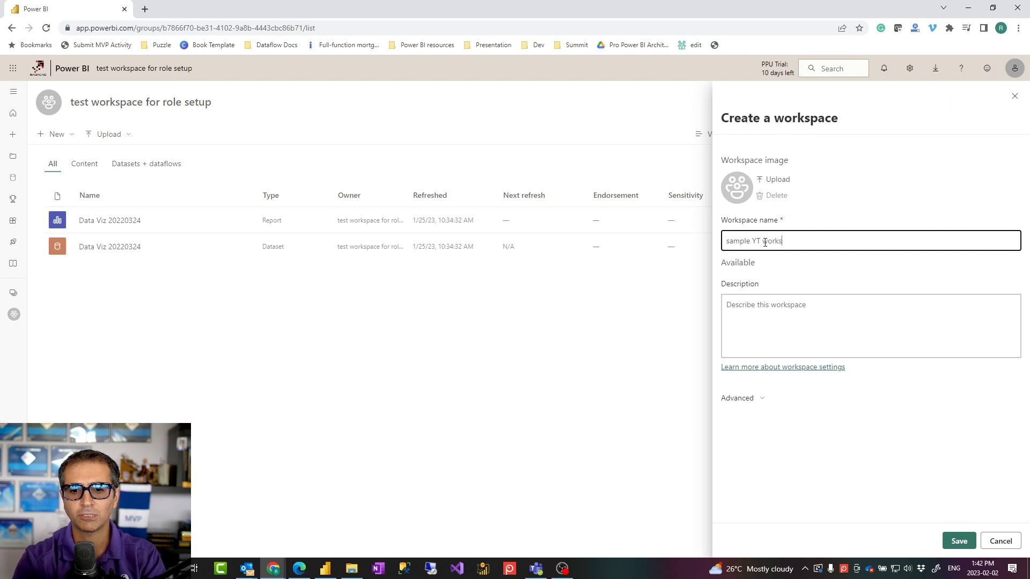
text(pace)
click(778, 327)
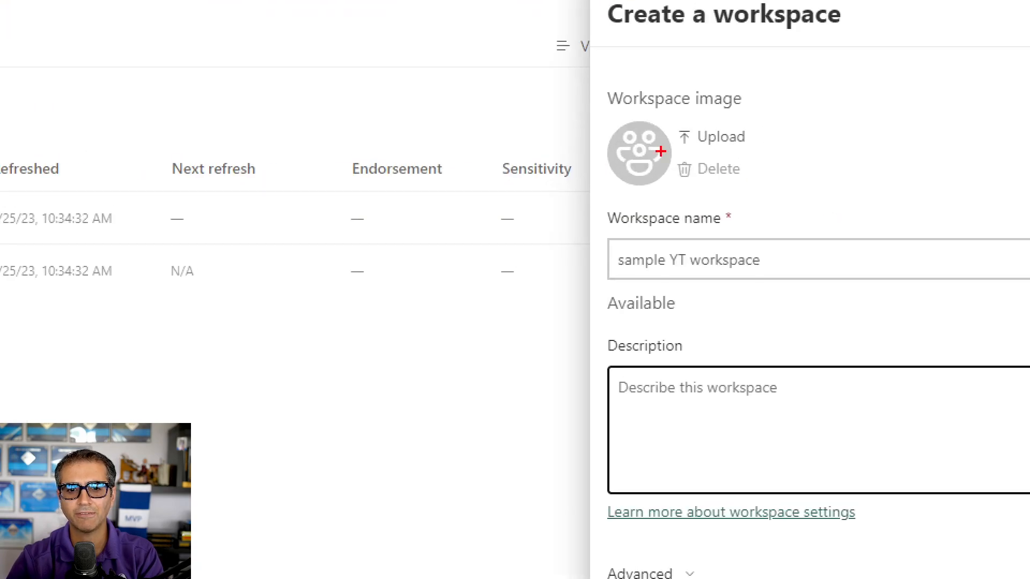
drag(603, 115, 676, 192)
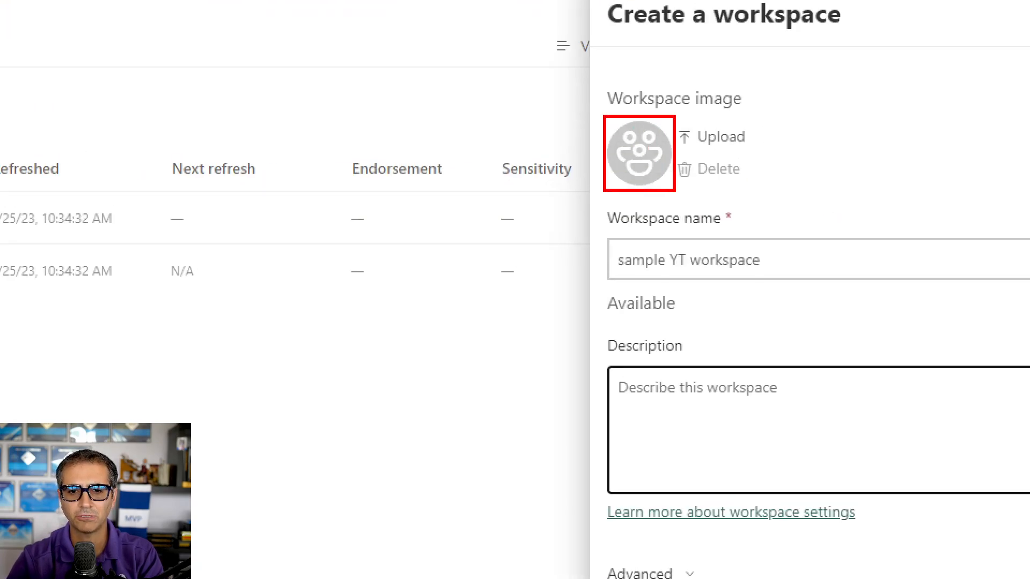
key(Escape)
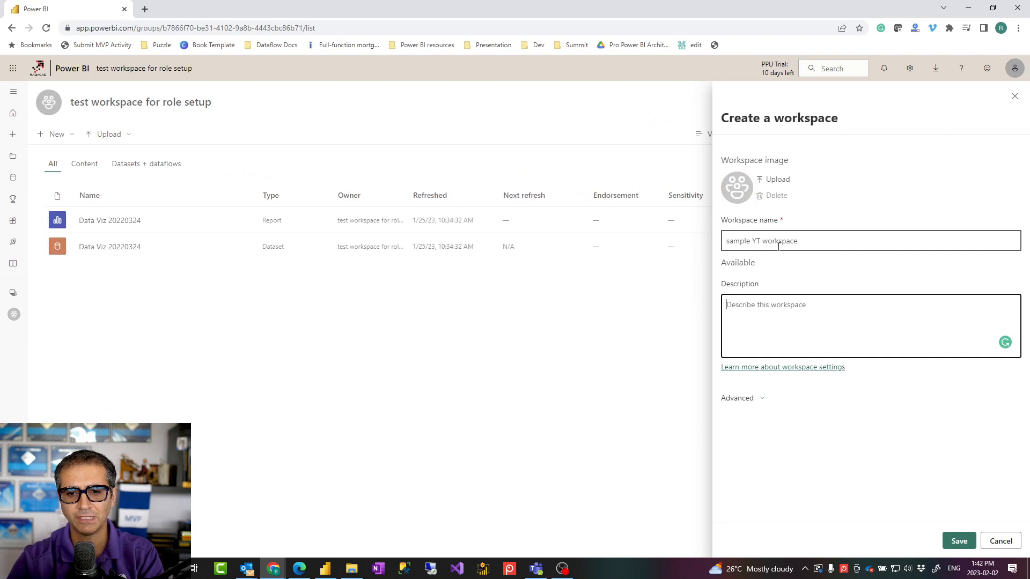
click(826, 242)
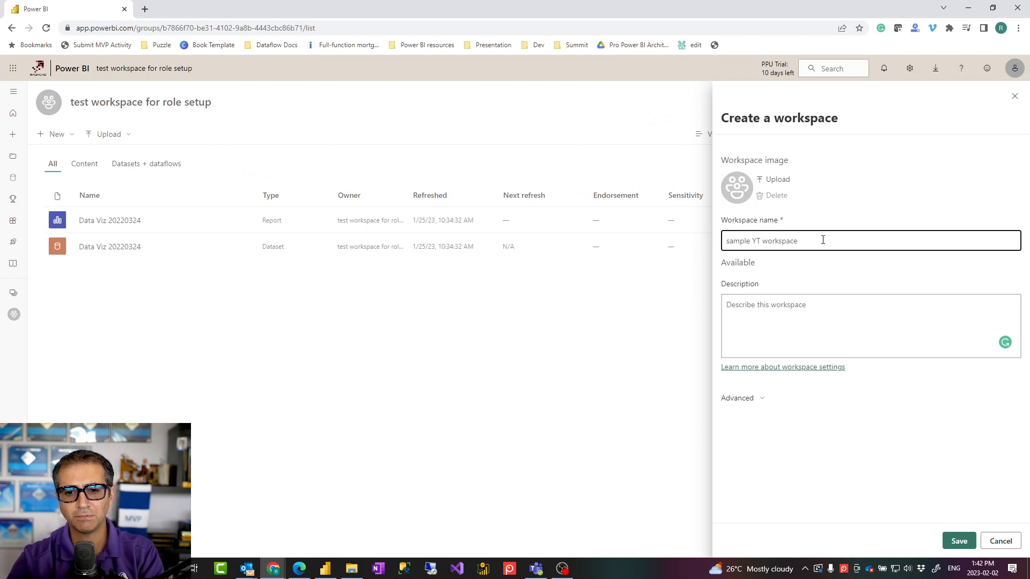
drag(823, 240, 711, 247)
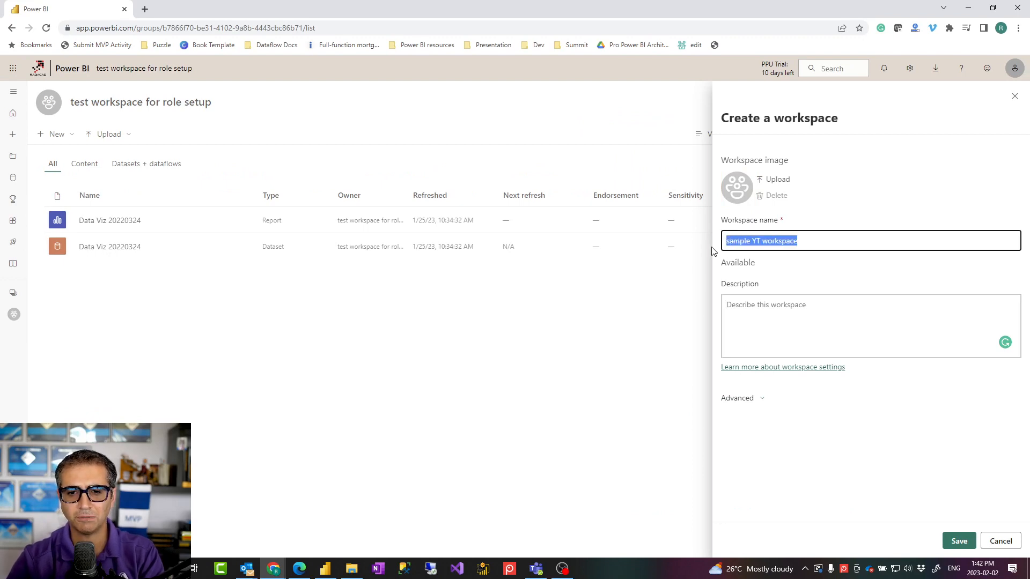
click(806, 240)
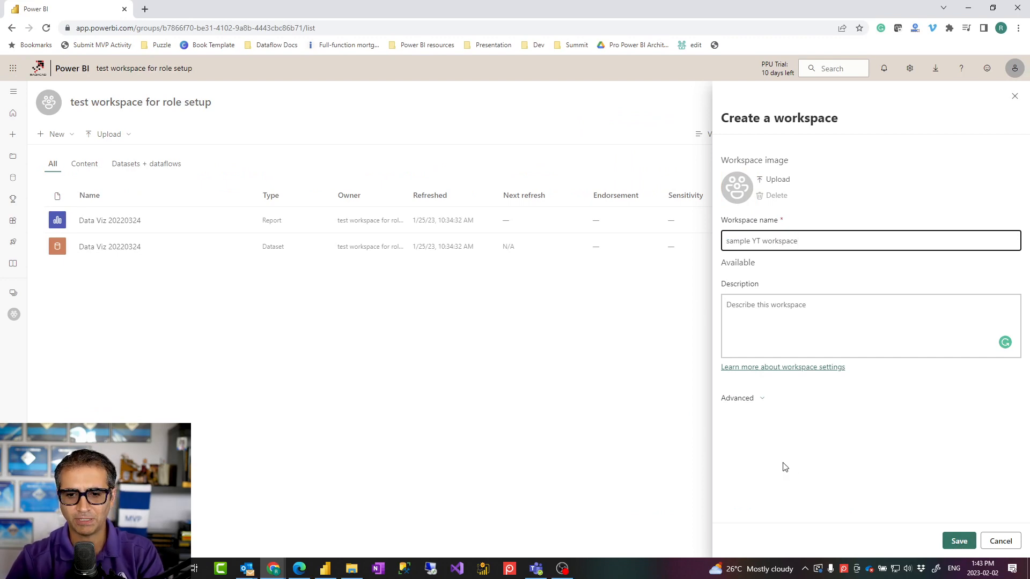
Expand the new workspace's advanced settings and review the contact list, OneDrive and license mode options
click(764, 399)
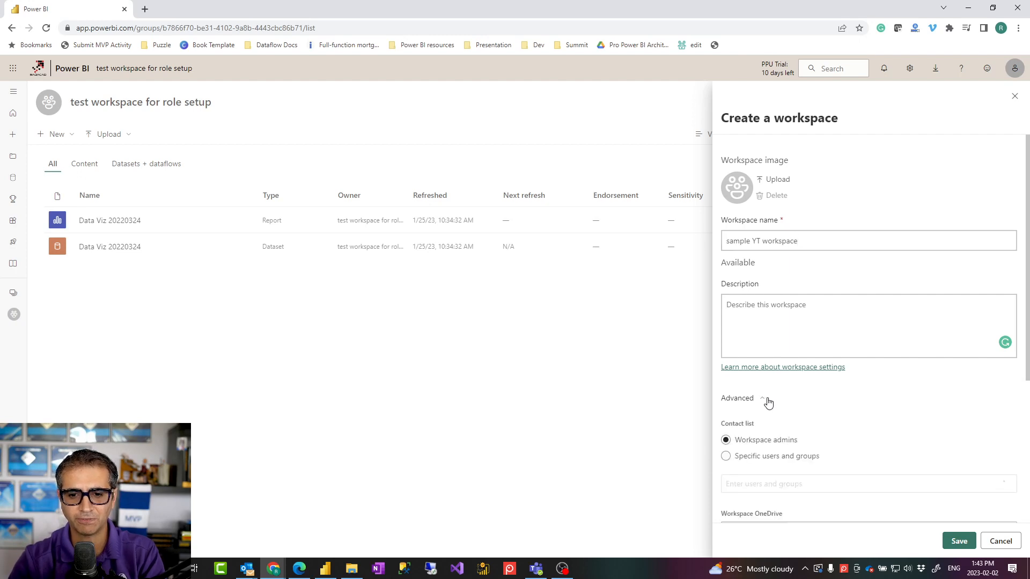
scroll(778, 402, down, 3)
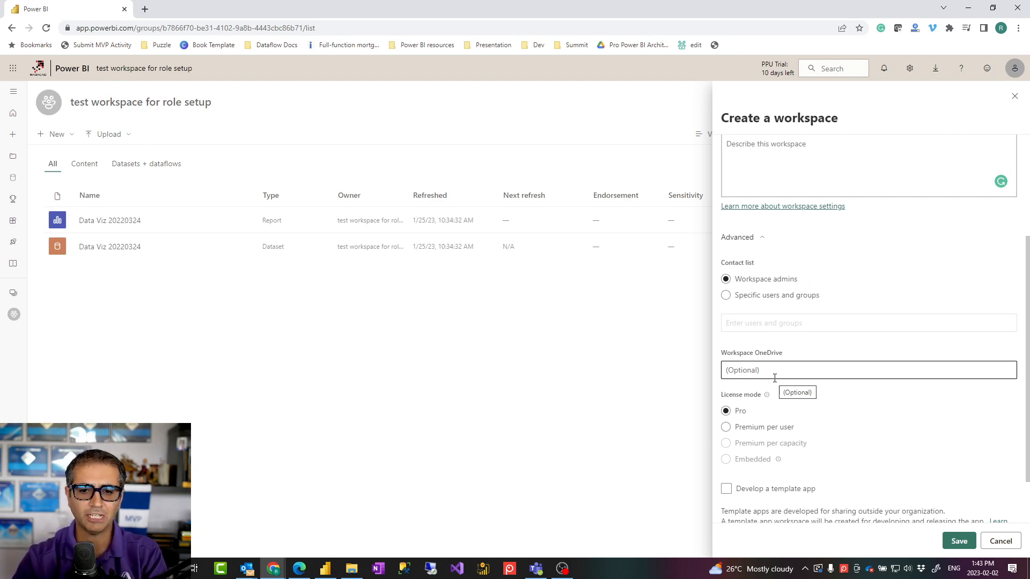
scroll(775, 386, down, 1)
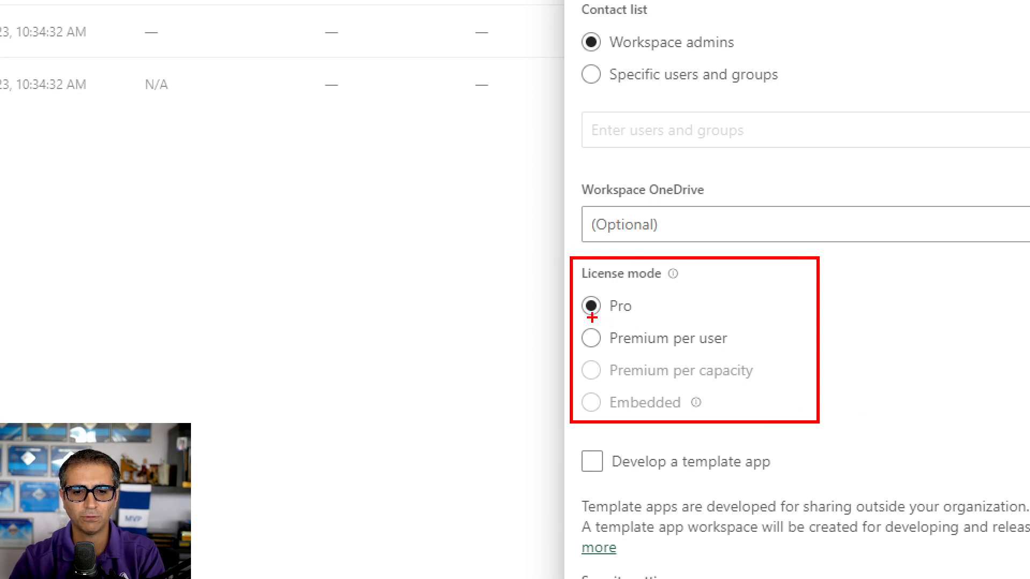
drag(587, 318, 637, 321)
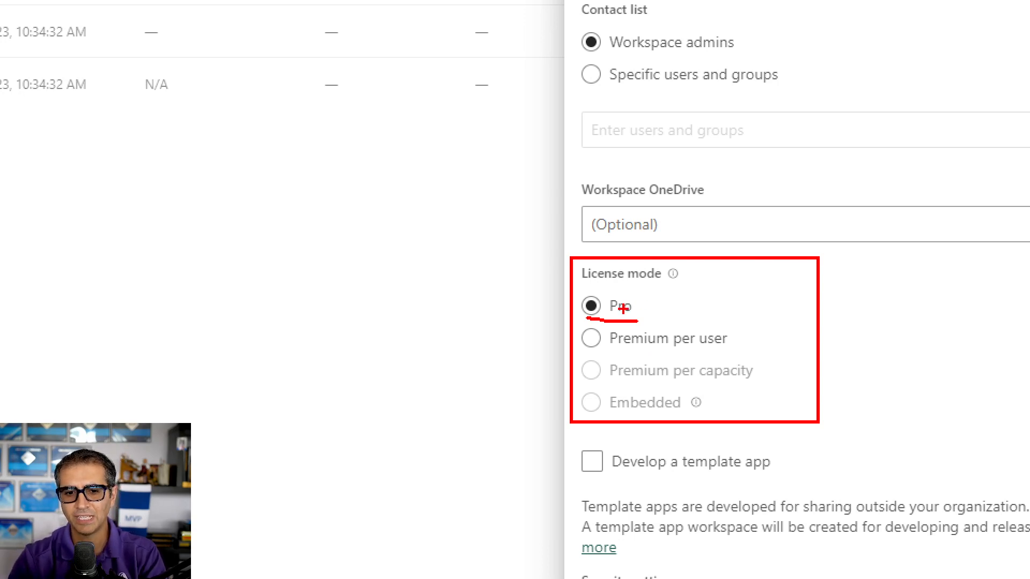
key(Escape)
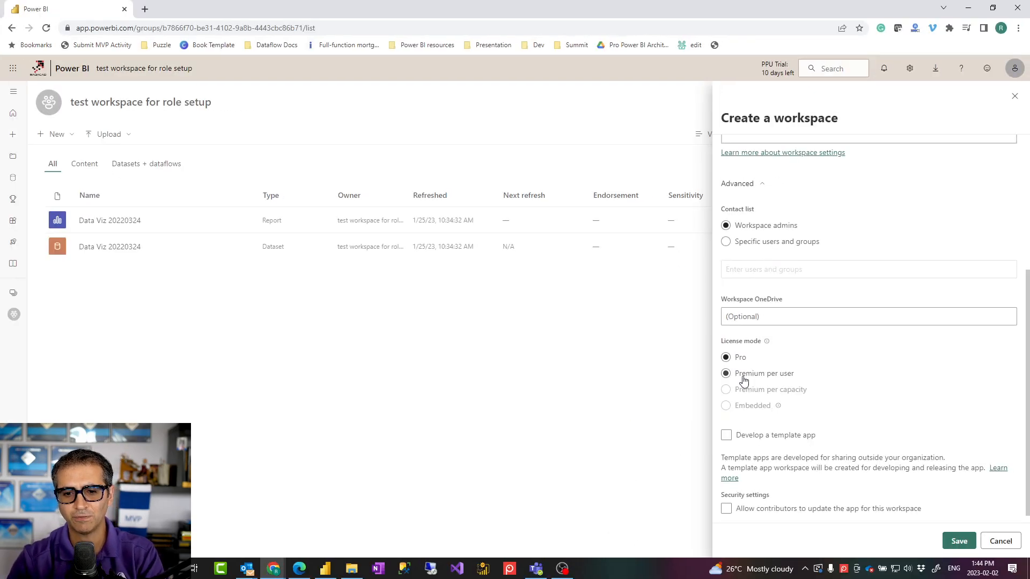
Try the Premium per user license mode, set it back to Pro and save the new workspace
click(727, 374)
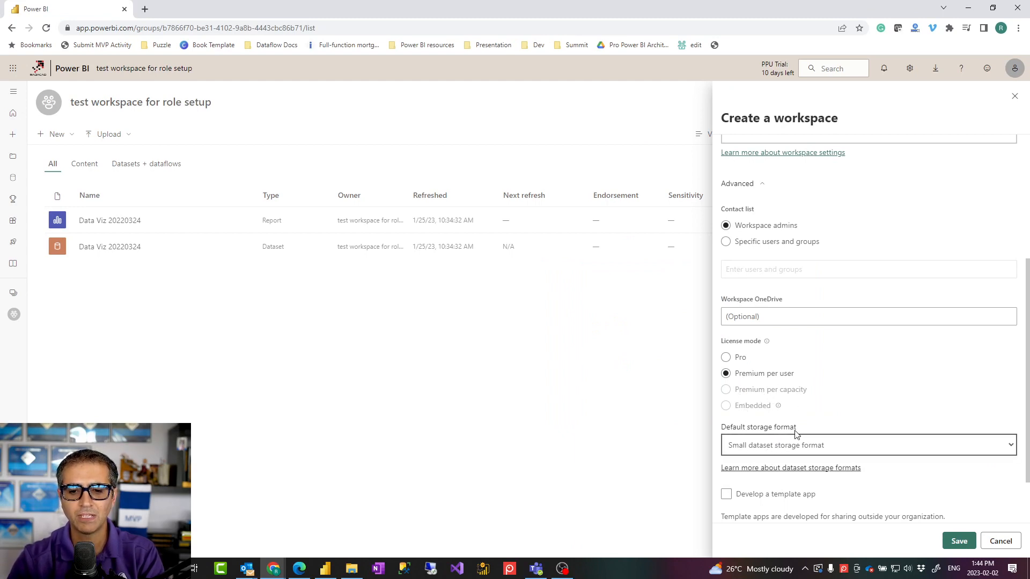
click(730, 360)
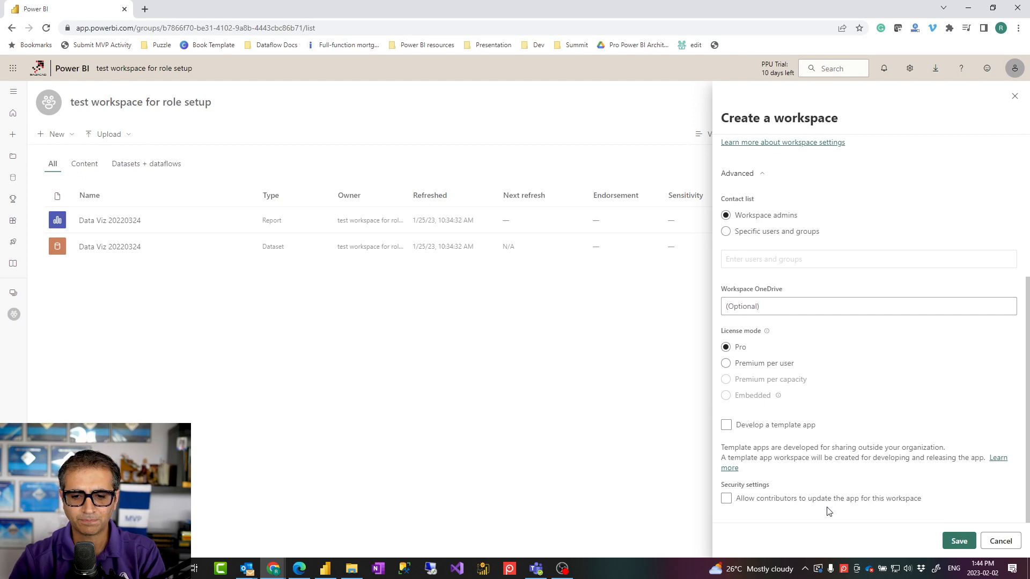
click(959, 542)
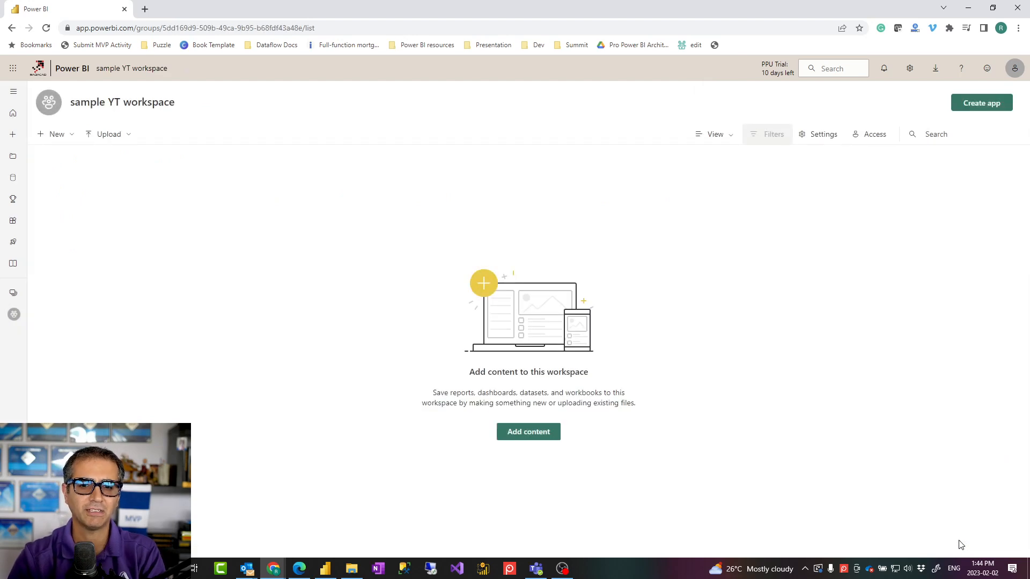
Search the workspace list for "yt" and view the types of content that can be created in the sample YT workspace
click(12, 292)
scroll(111, 309, down, 10)
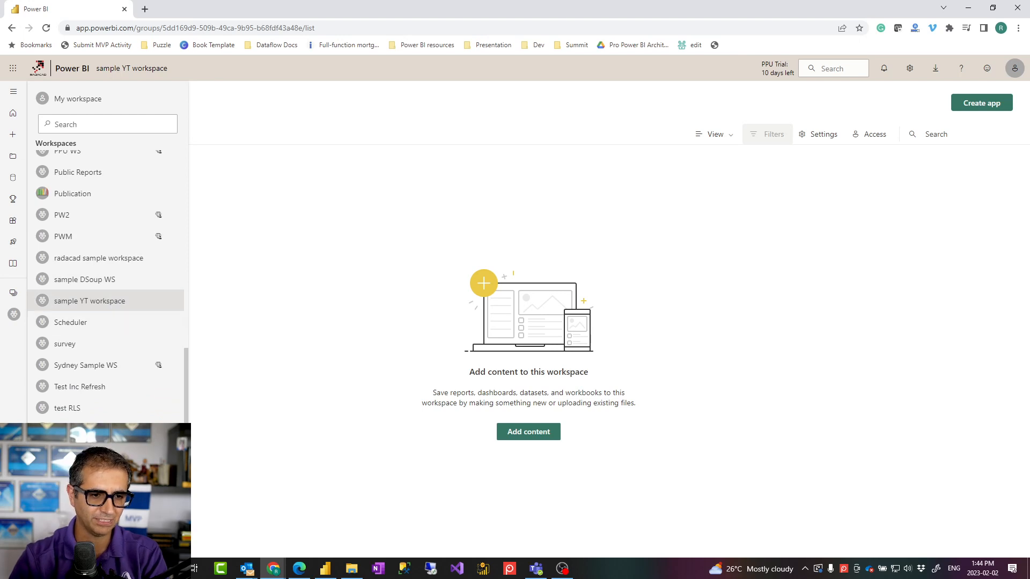
click(90, 124)
text(yt)
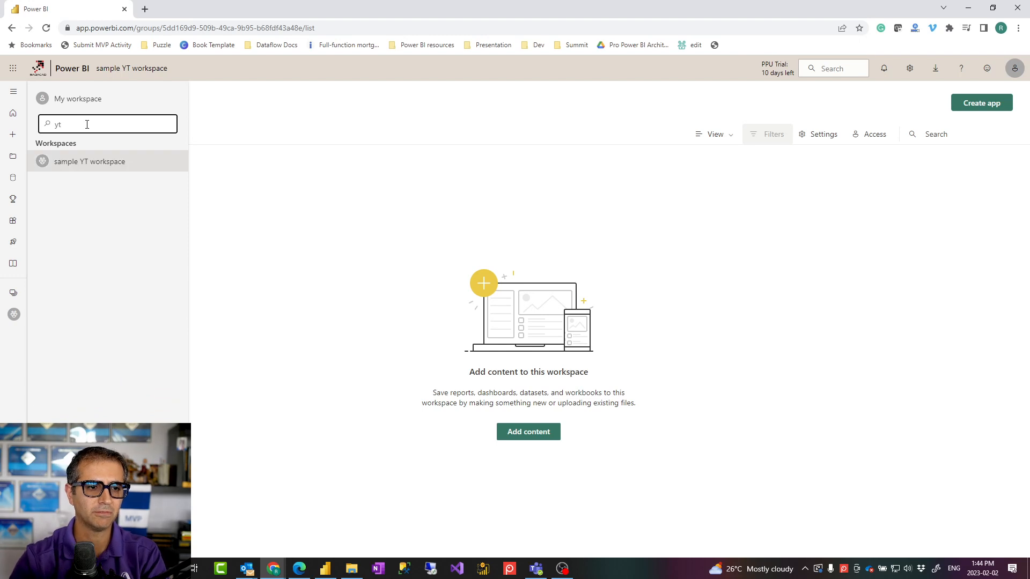
click(302, 224)
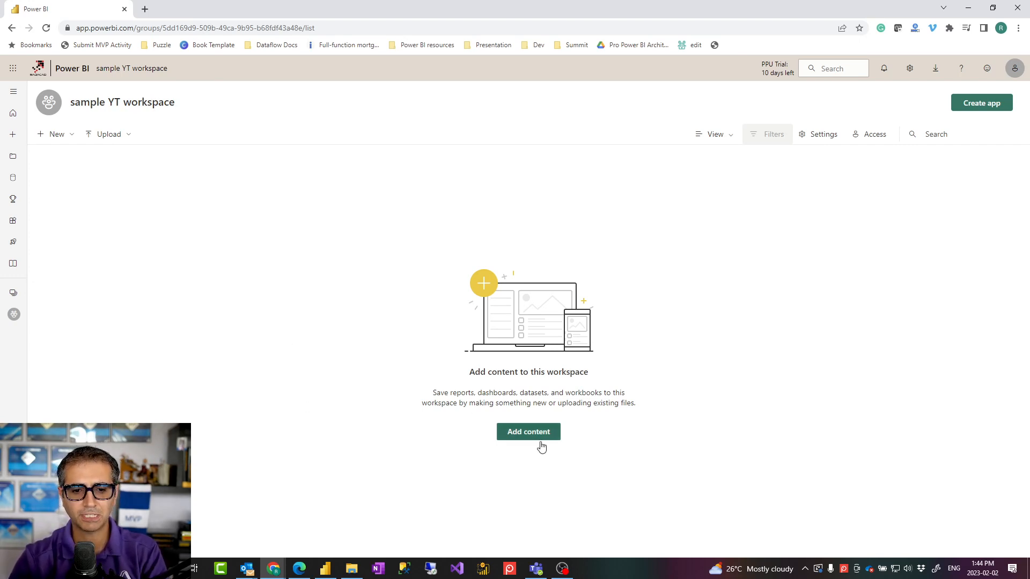
click(73, 141)
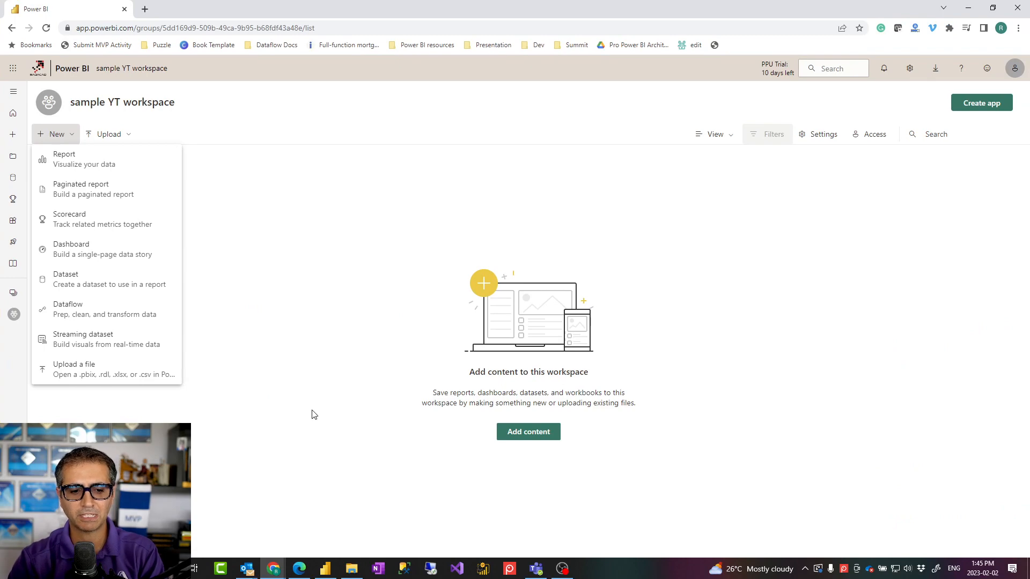
Switch to Power BI Desktop and publish the Data Viz 20220324 report to the sample YT workspace
click(328, 571)
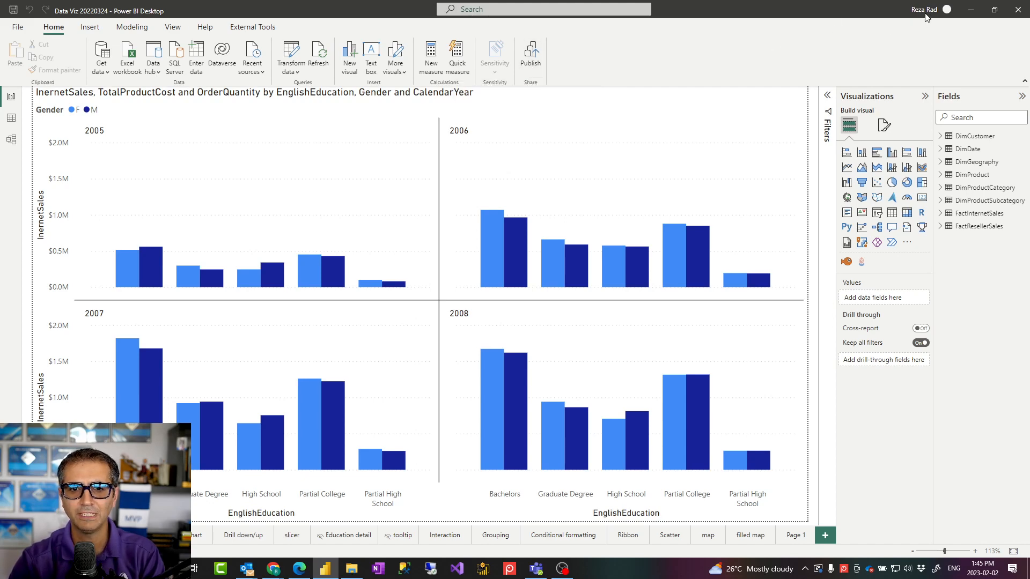
click(533, 64)
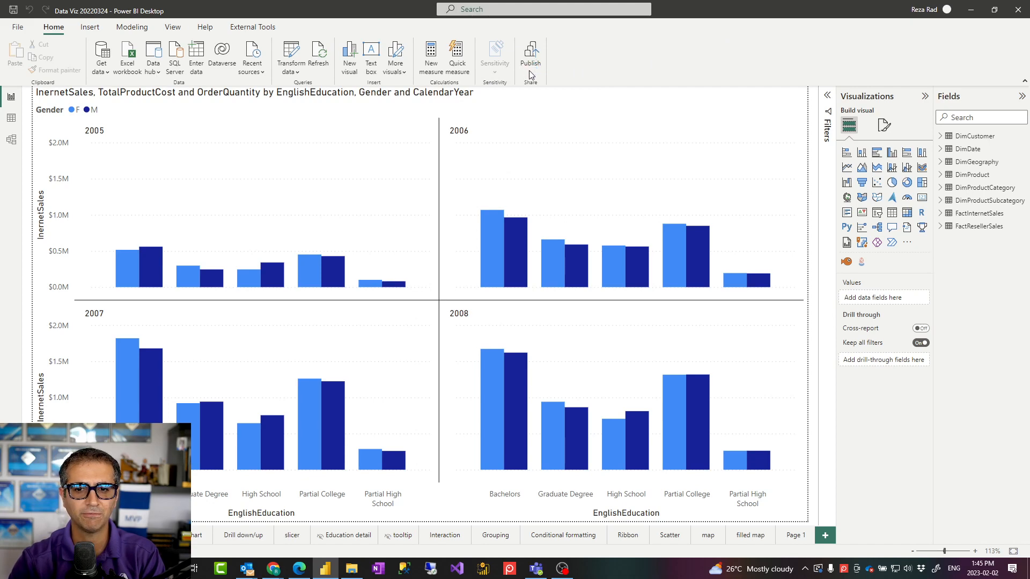
text(yt)
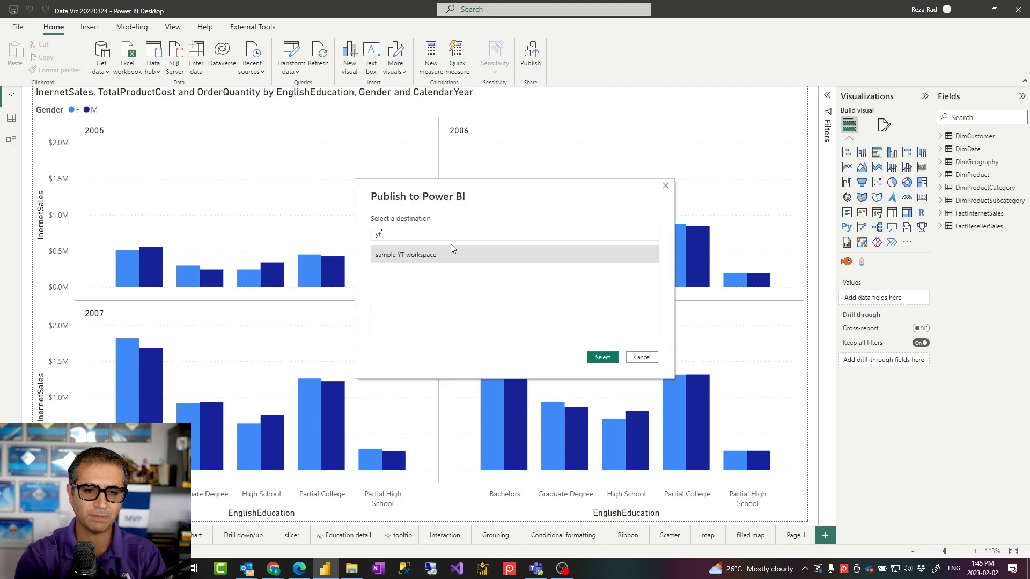
click(410, 257)
click(598, 357)
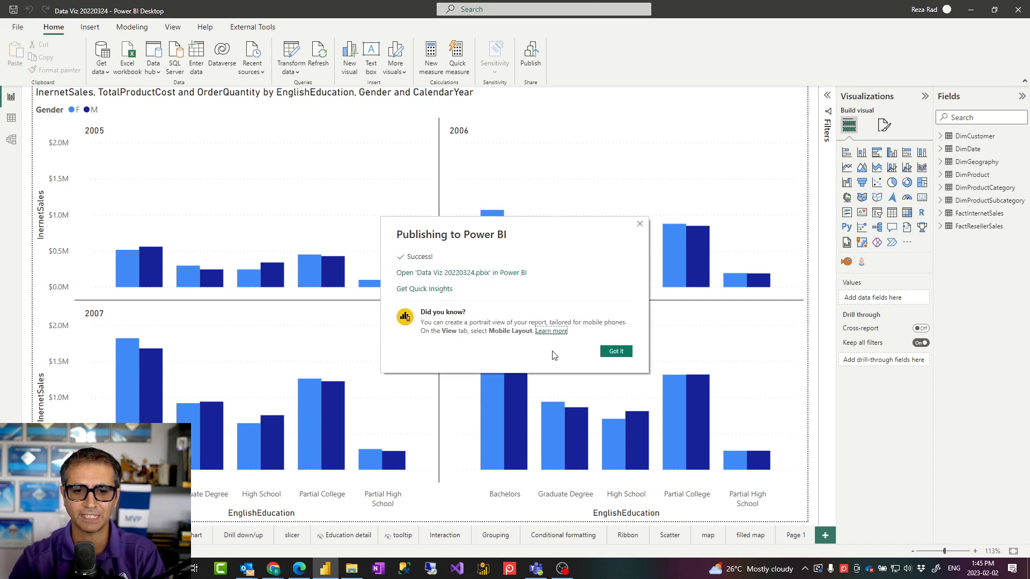
click(612, 352)
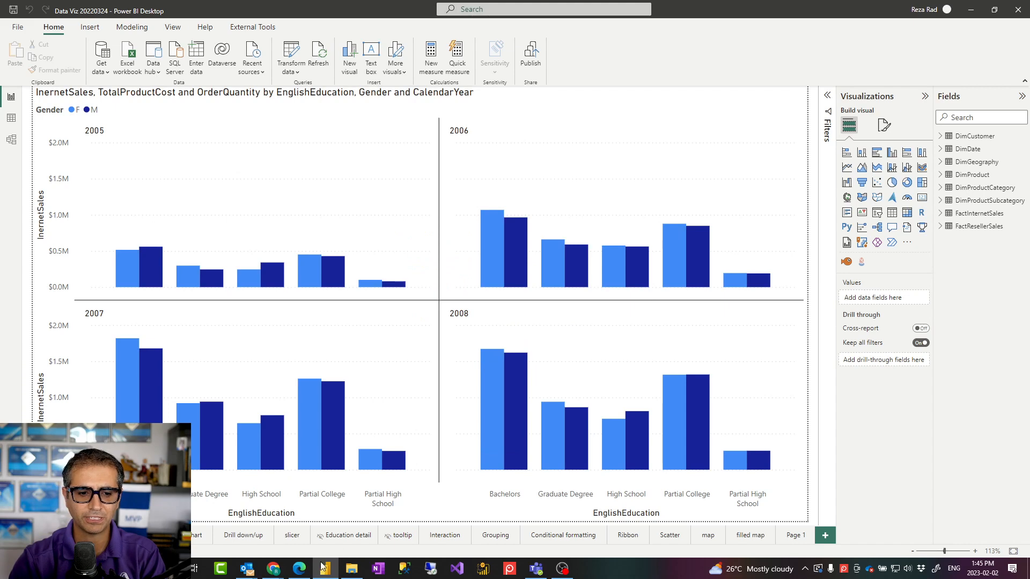
Switch back to Chrome, check the published items in the sample YT workspace and show its options for new content
mouse_move(274, 568)
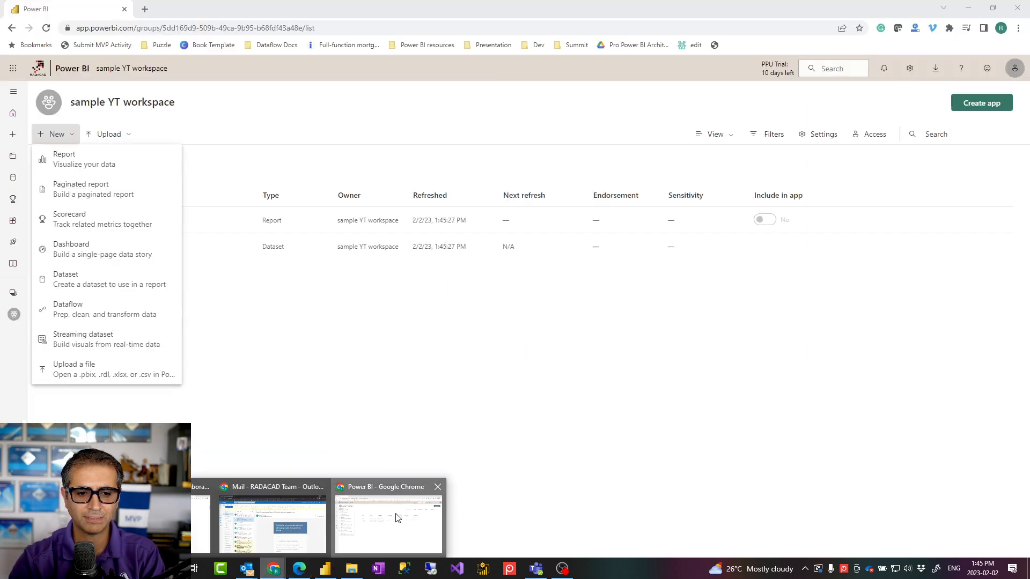
click(397, 518)
click(354, 349)
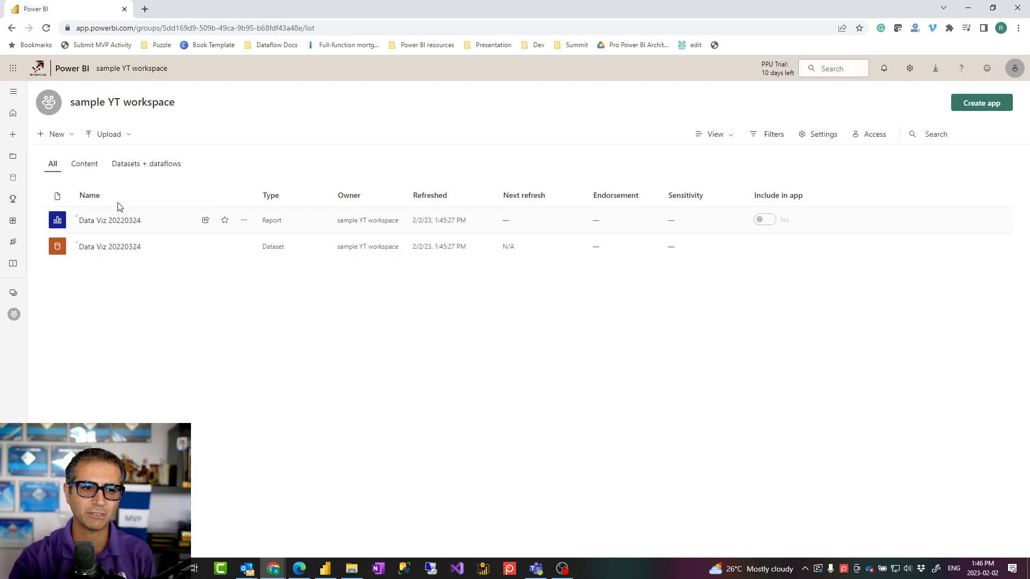
click(73, 136)
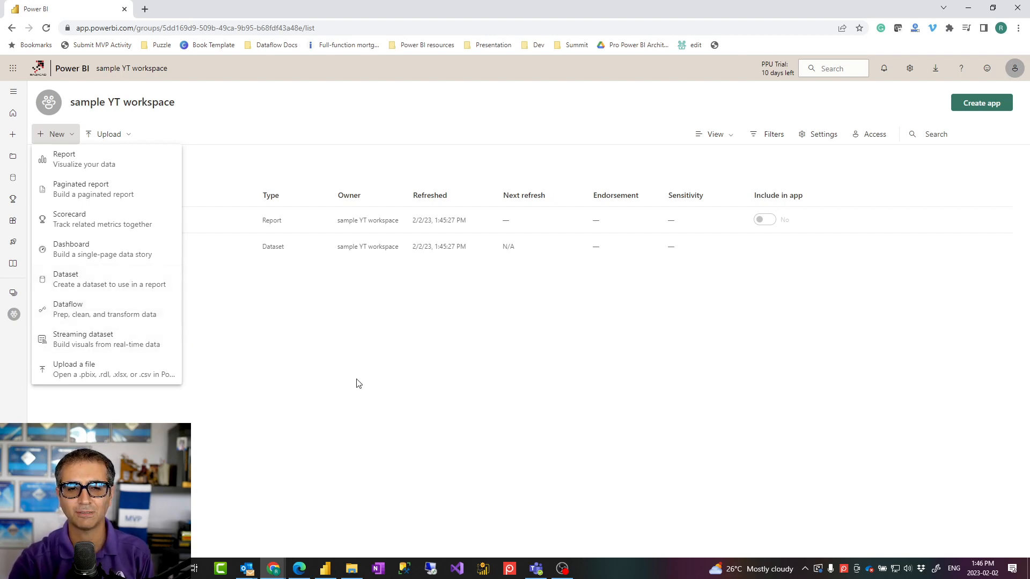
Examine the Admin, Member, Contributor and Viewer roles in the sample YT workspace's access settings and close them without adding anyone
click(370, 389)
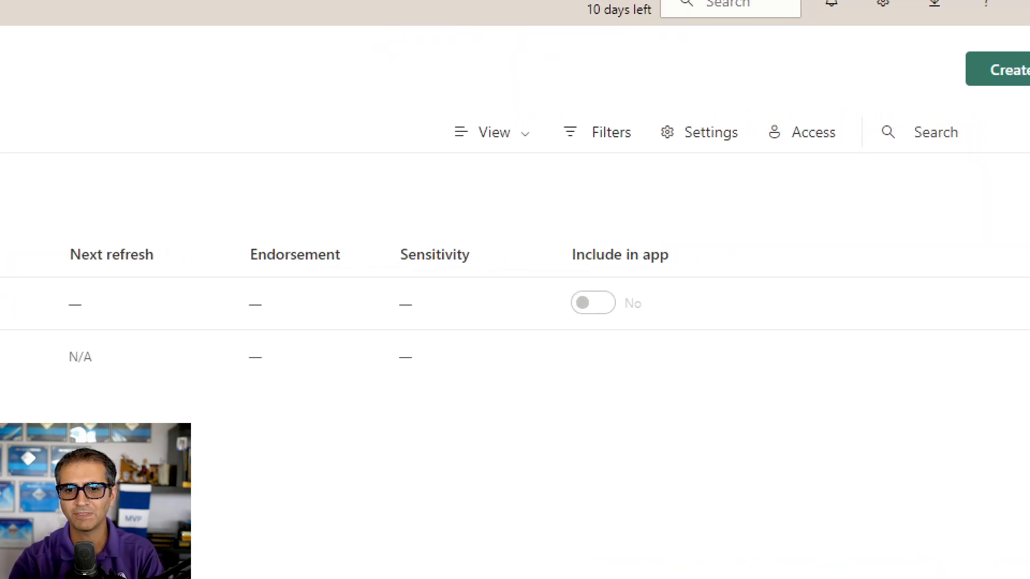
click(824, 146)
mouse_move(744, 109)
mouse_down()
mouse_move(766, 133)
mouse_move(837, 154)
mouse_up()
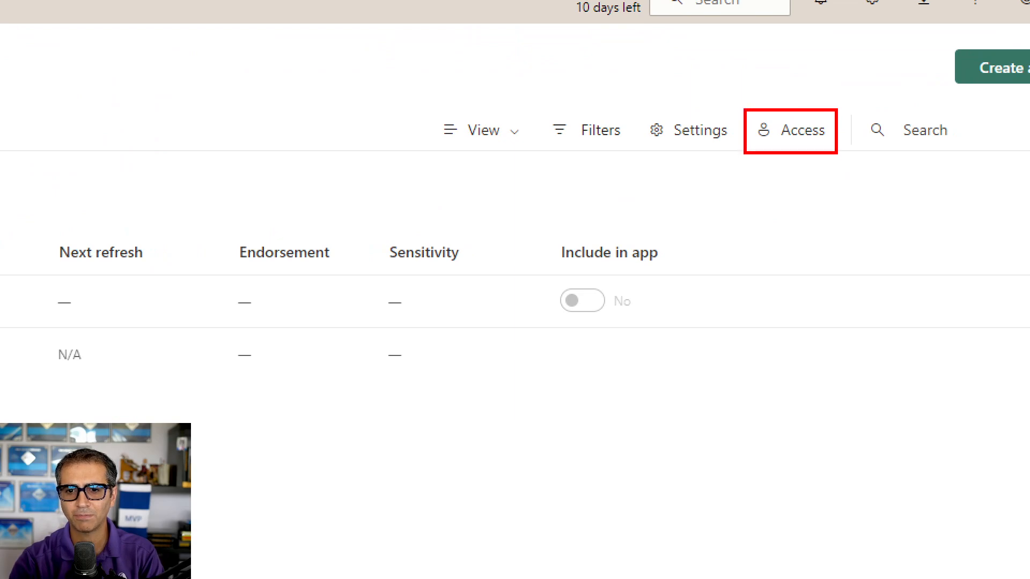
click(863, 139)
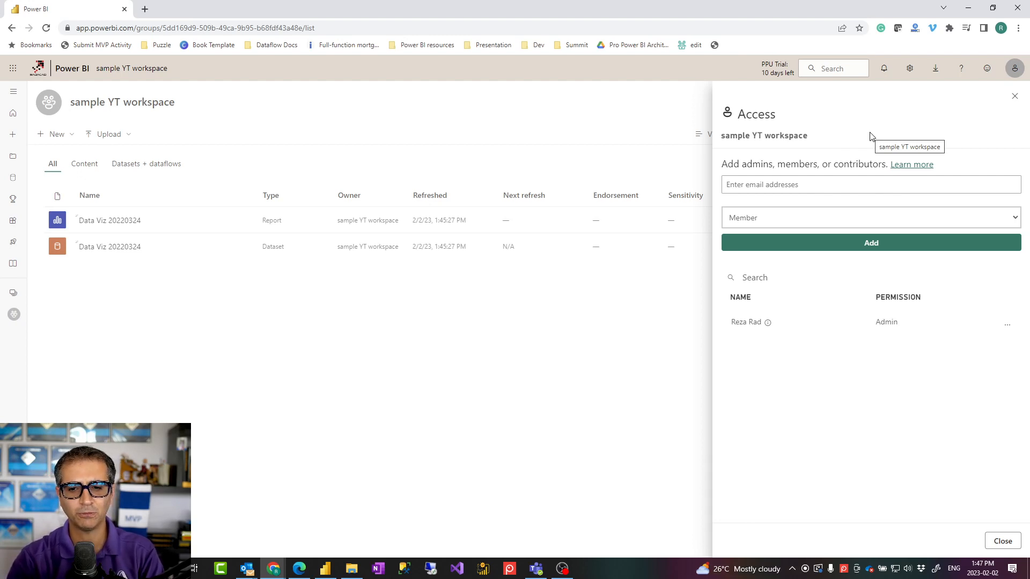
click(848, 222)
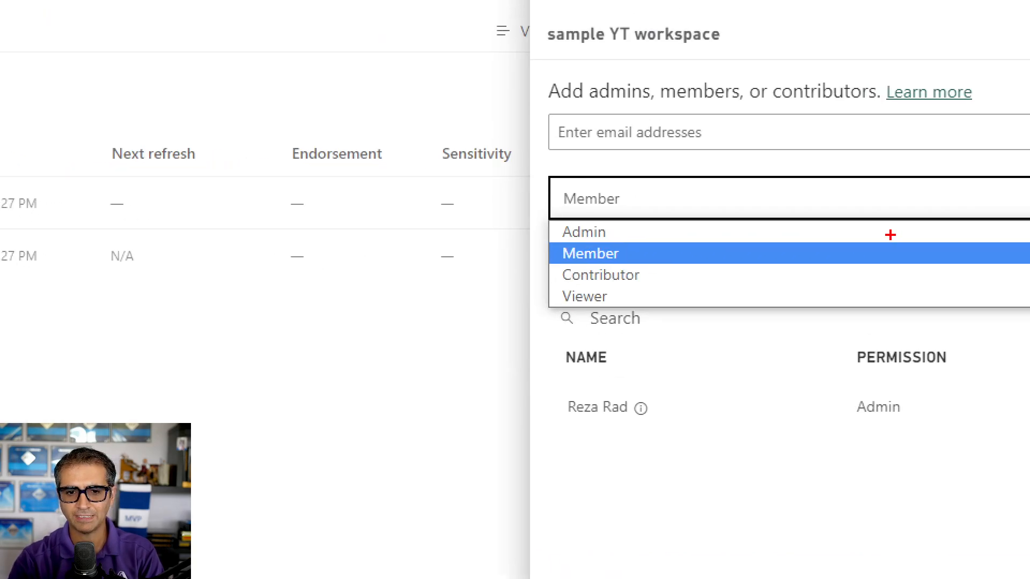
drag(548, 222, 681, 308)
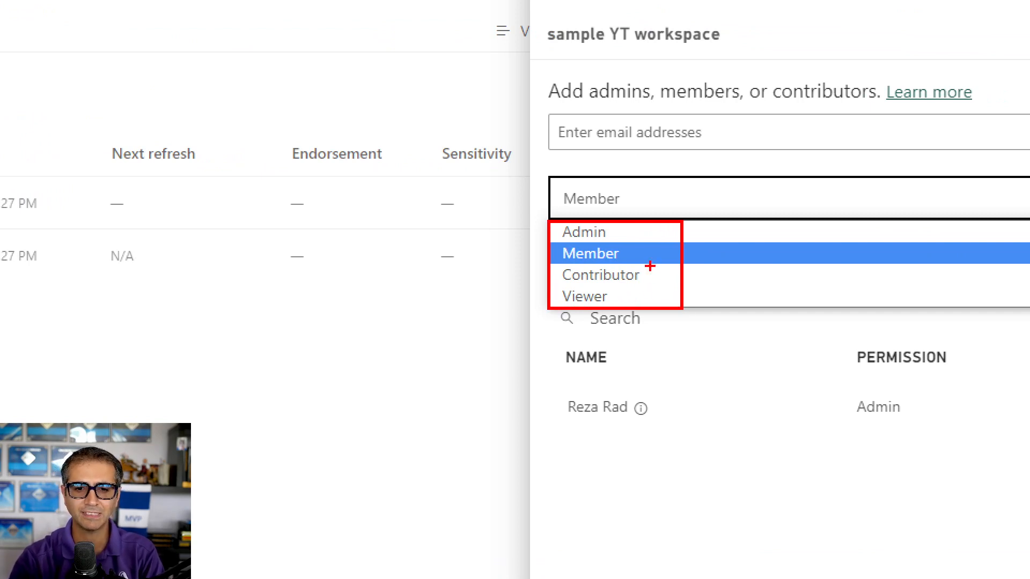
mouse_move(640, 229)
mouse_down()
mouse_move(655, 245)
mouse_move(654, 276)
mouse_up()
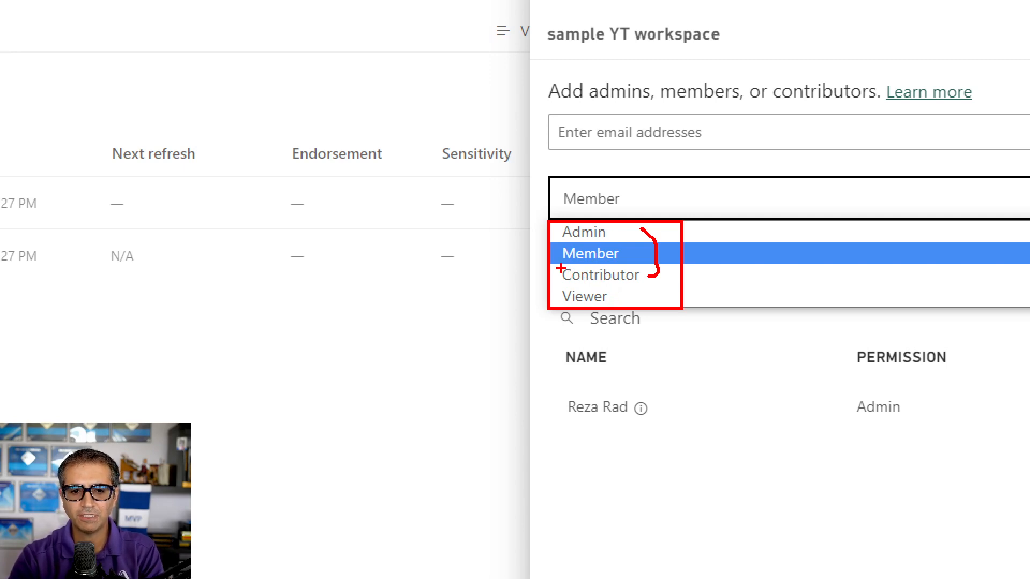
drag(555, 265, 648, 285)
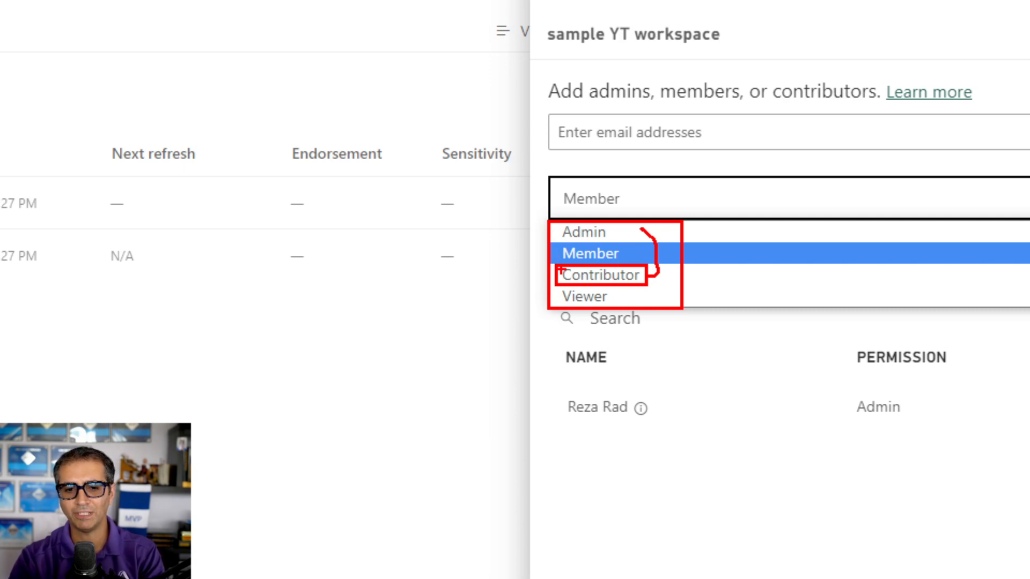
key(Escape)
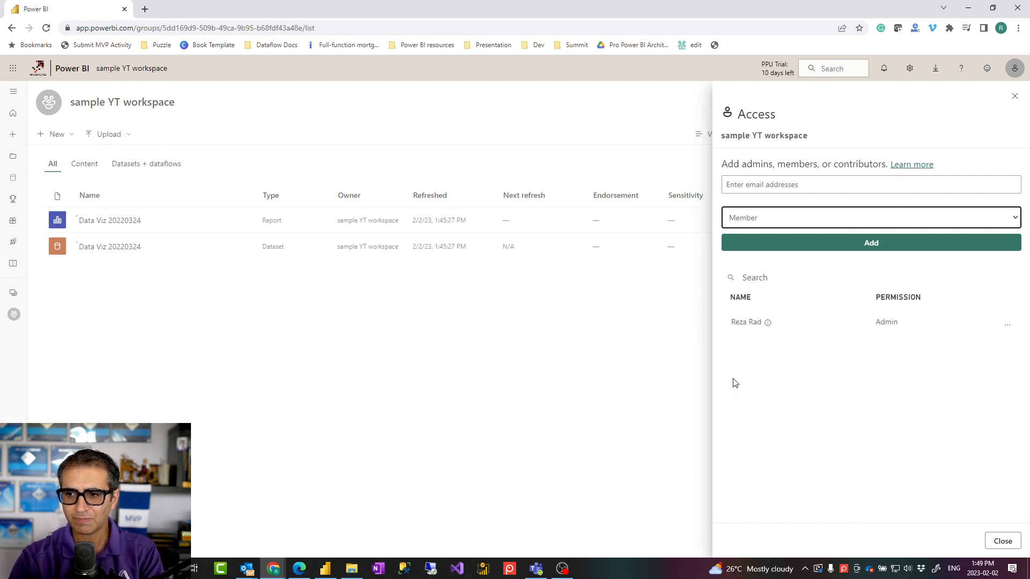
click(542, 383)
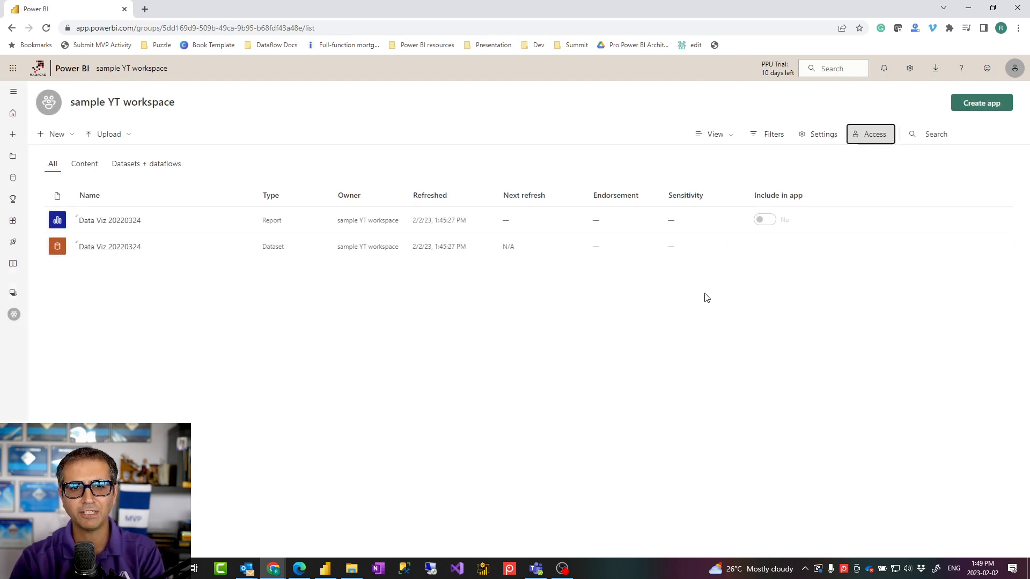
Go to the tenant settings in the admin portal and expand the Create workspaces (new workspace experience) setting
click(909, 69)
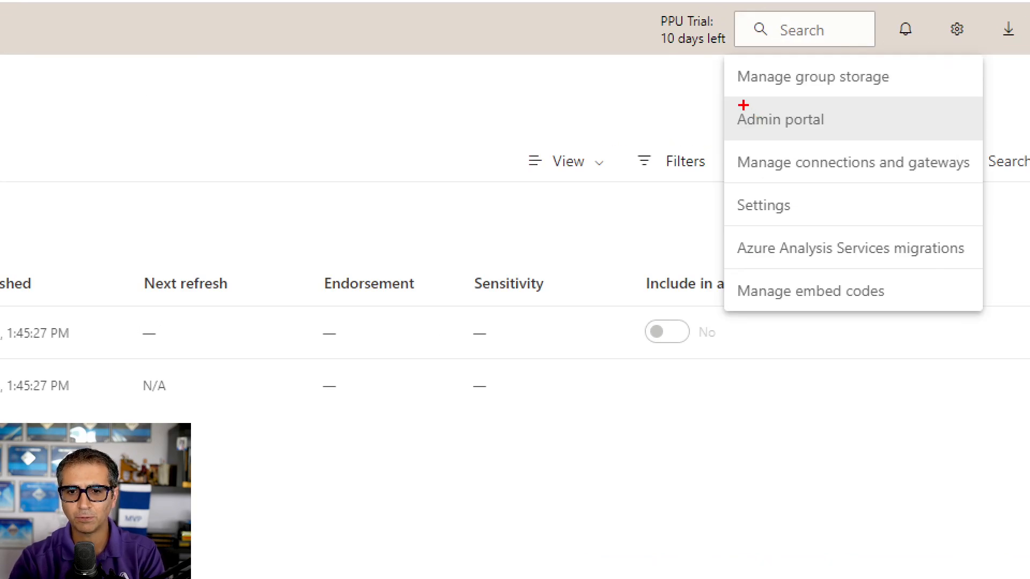
drag(731, 97, 848, 137)
key(Escape)
click(834, 119)
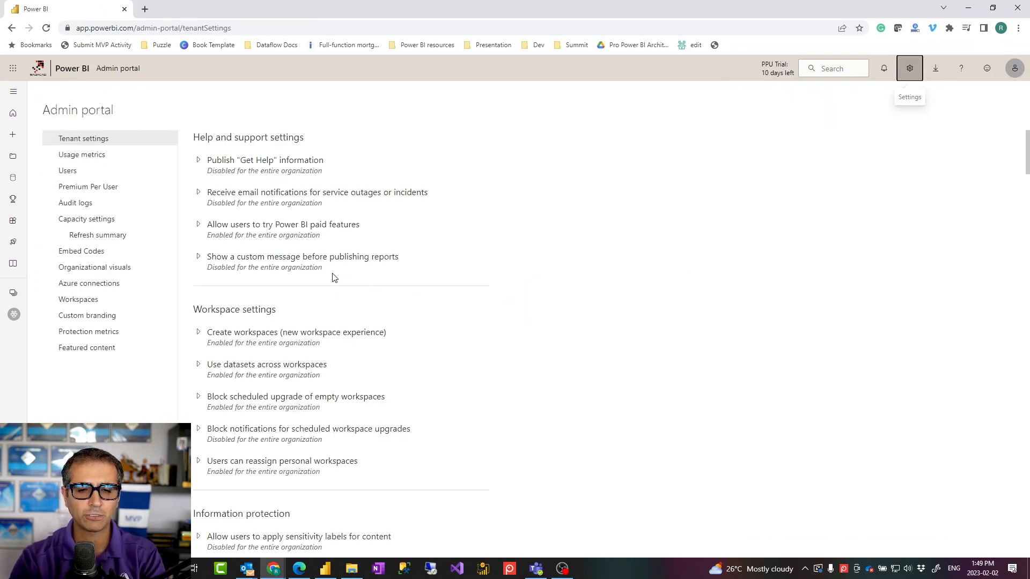
scroll(333, 290, down, 1)
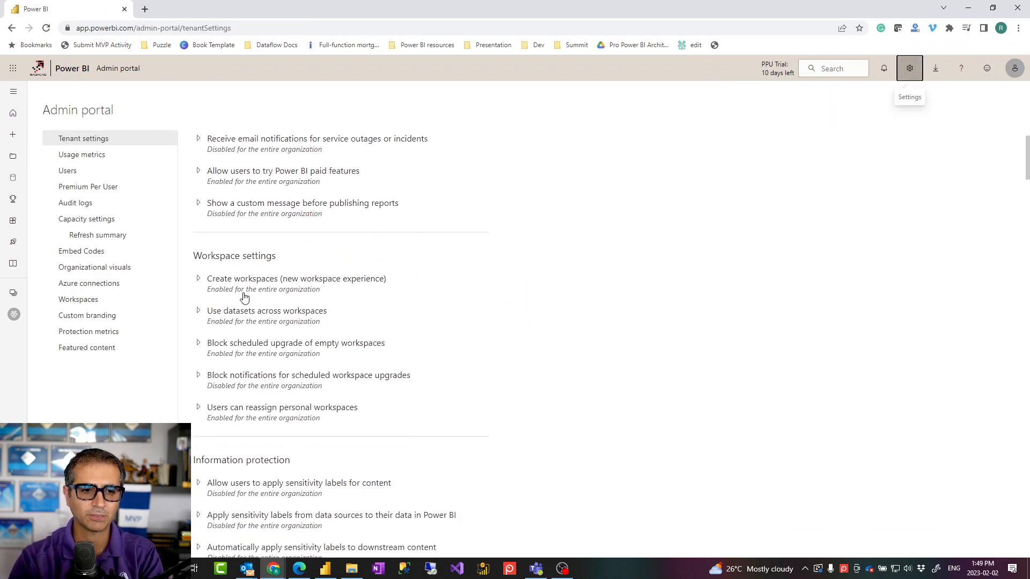
scroll(244, 294, down, 2)
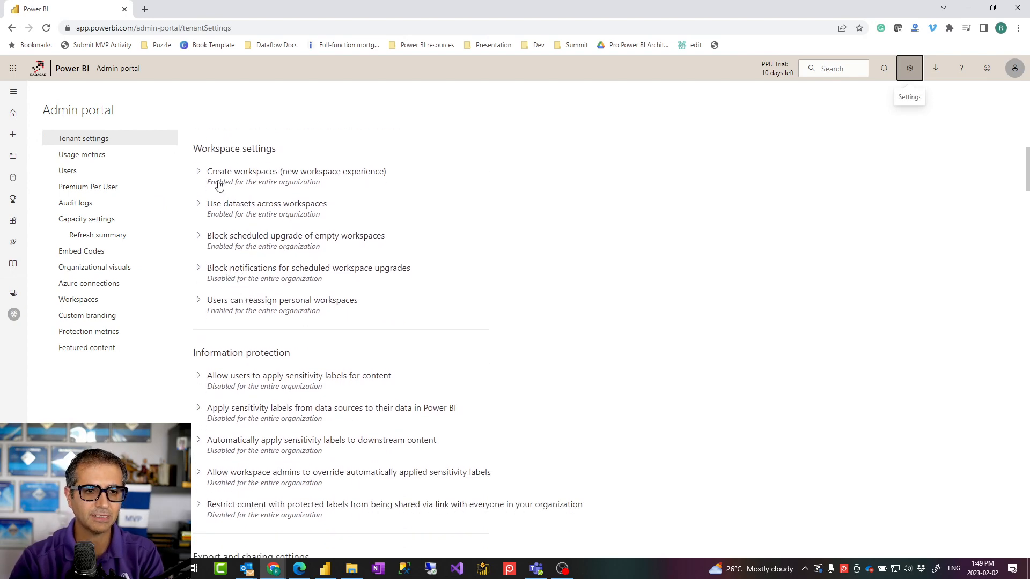
click(198, 171)
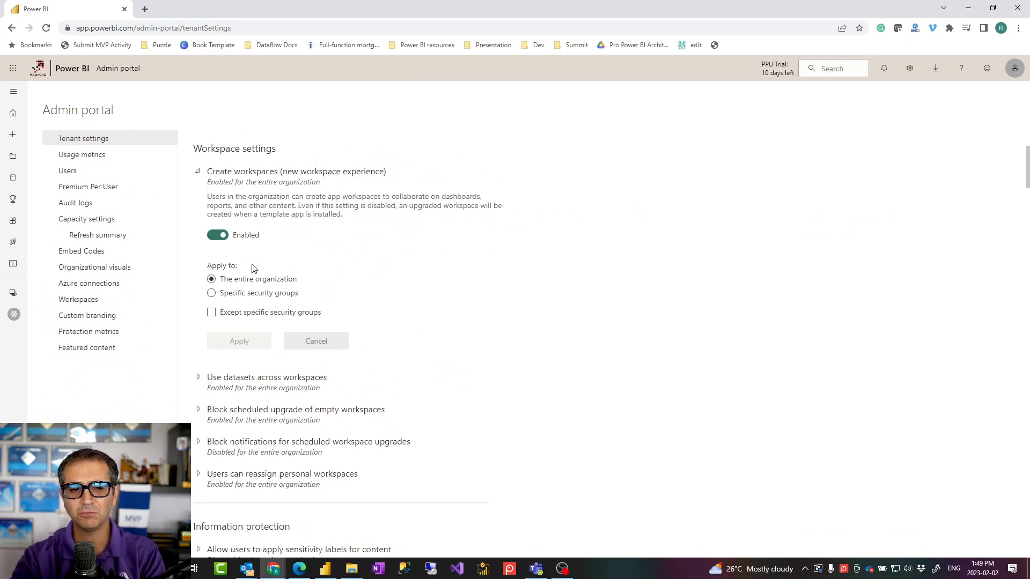
Try limiting workspace creation to specific security groups and set it back to the entire organization
click(240, 295)
click(232, 284)
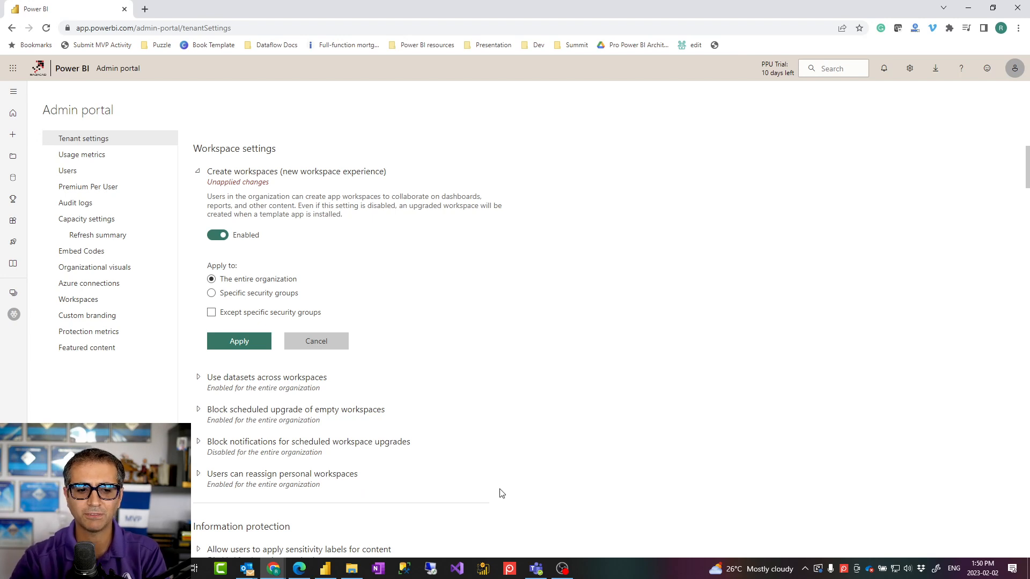
scroll(516, 442, down, 1)
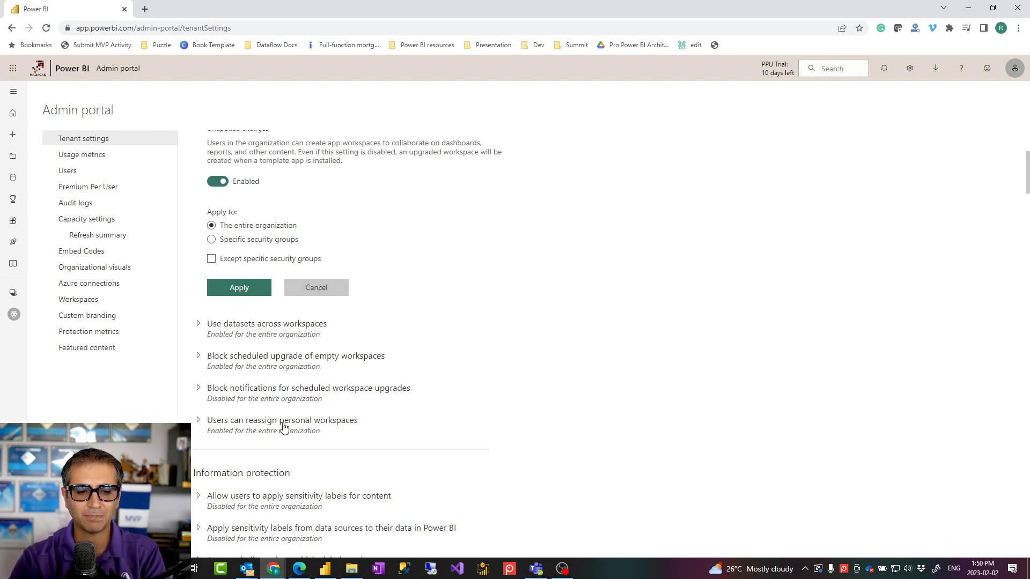
Discard the unapplied tenant setting changes, open the organization's Workspaces list and show 100 items per page
click(83, 302)
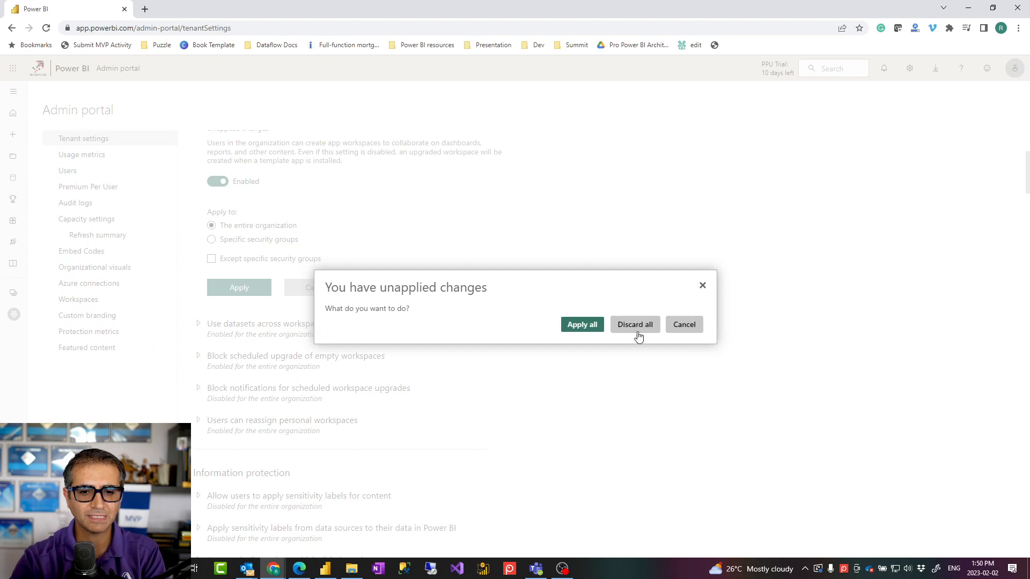
click(637, 328)
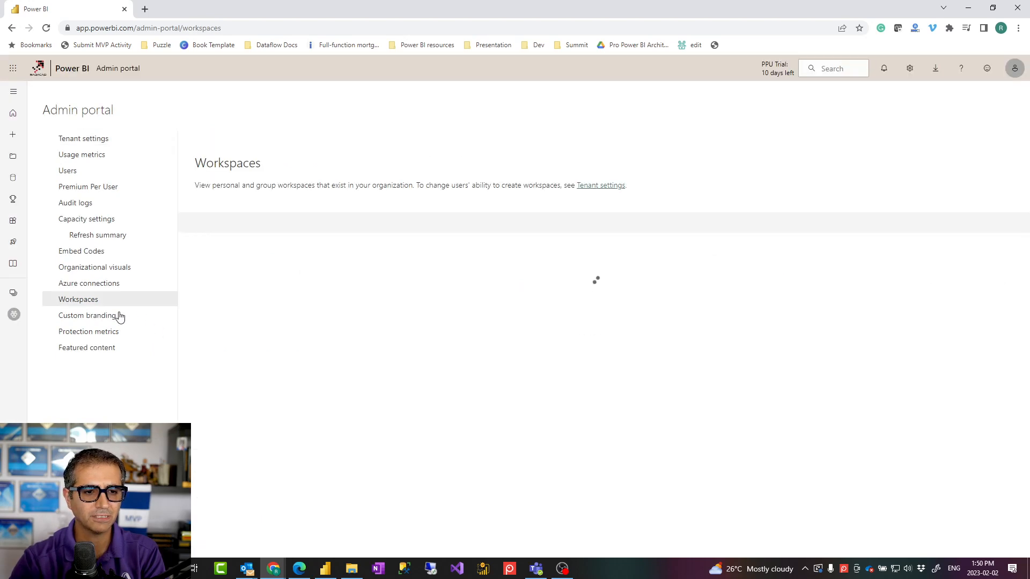
scroll(462, 303, down, 1)
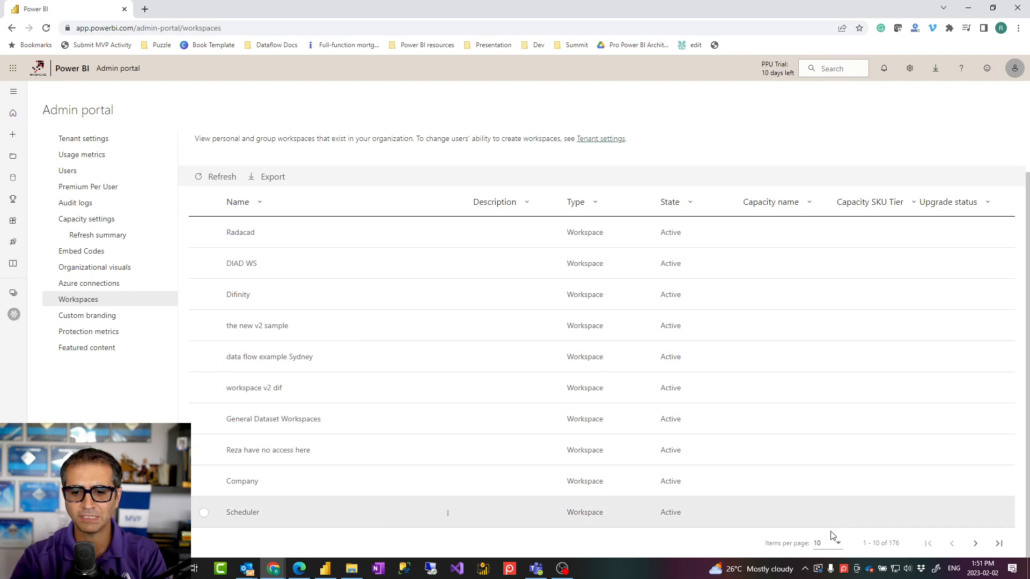
click(837, 544)
click(819, 536)
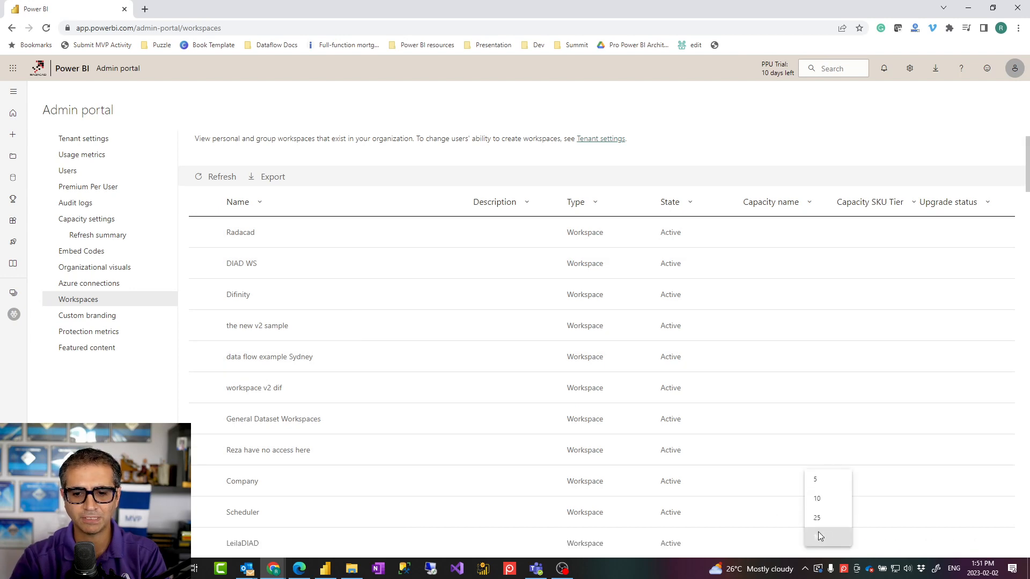
Browse the organization's workspaces down to the personal ones and view the actions available for PersonalWorkspace labuser10
scroll(384, 413, down, 5)
scroll(349, 380, down, 10)
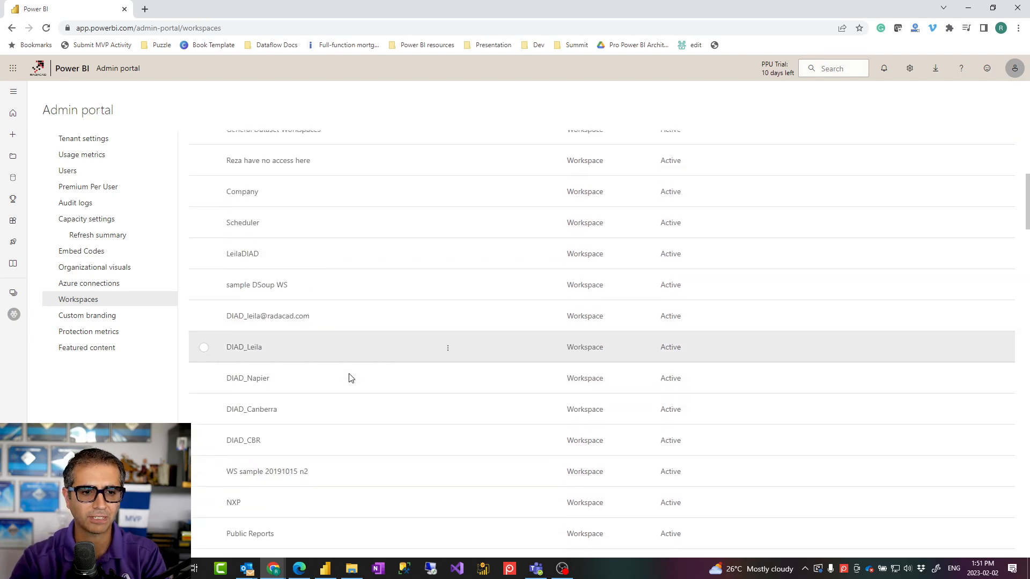
scroll(347, 384, down, 20)
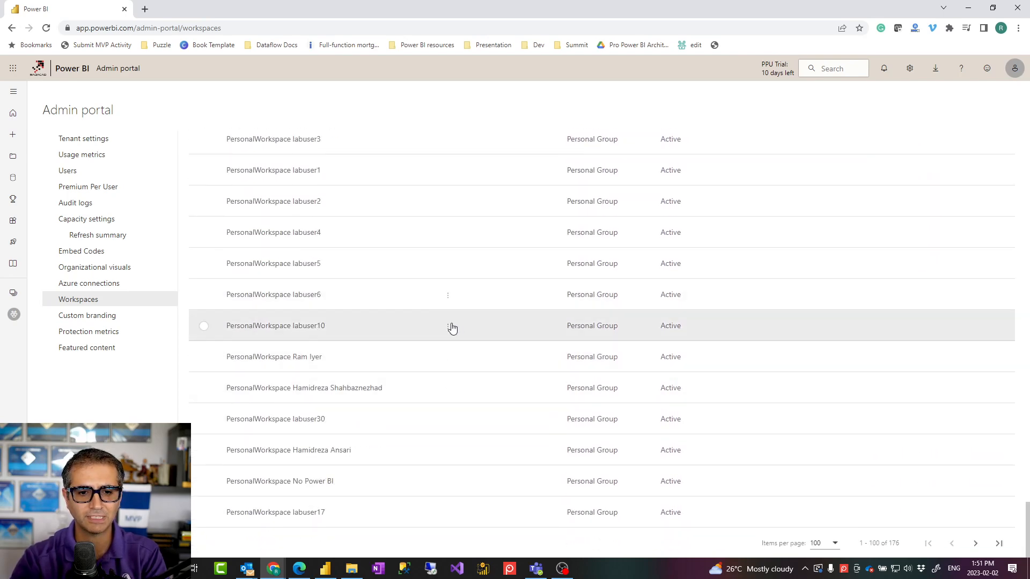
click(448, 328)
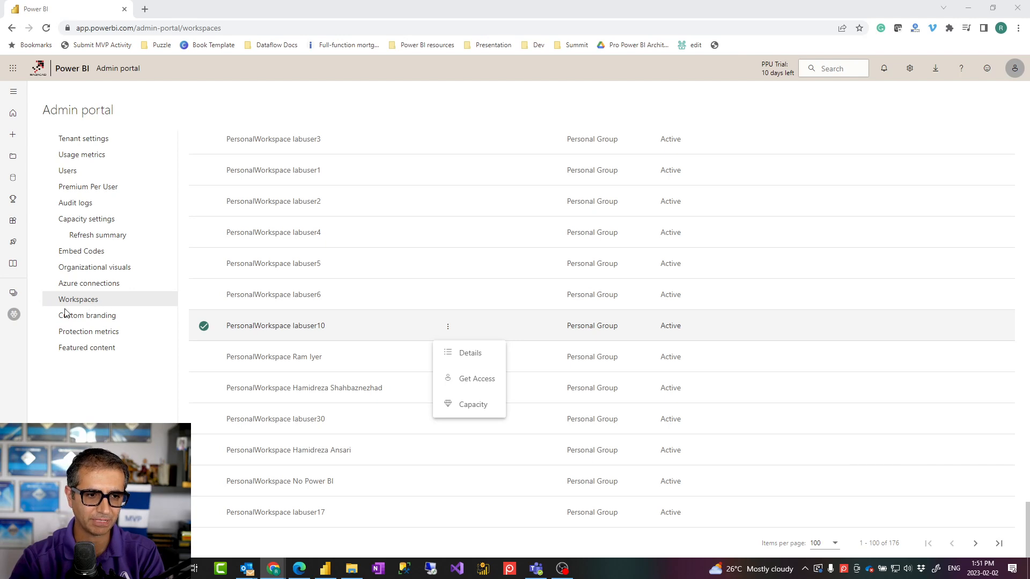
Return to the sample YT workspace and review the content types that can be created in it
click(11, 316)
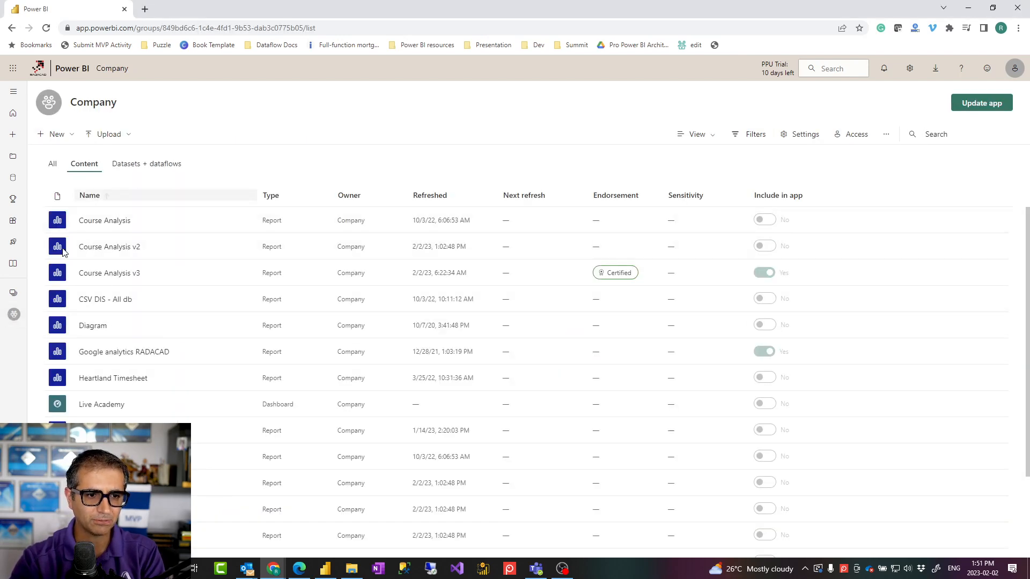
click(14, 294)
scroll(112, 410, down, 10)
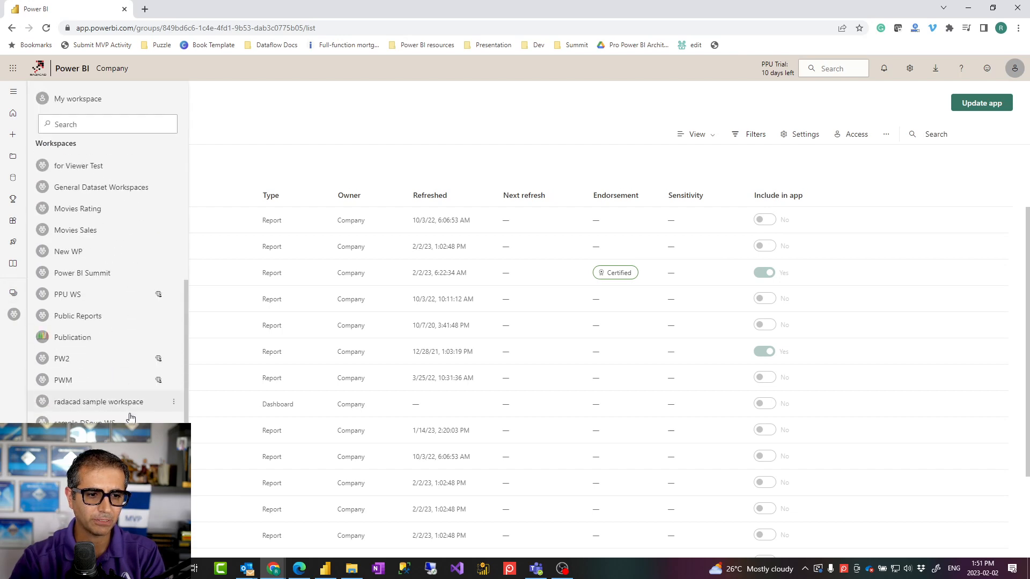
click(96, 398)
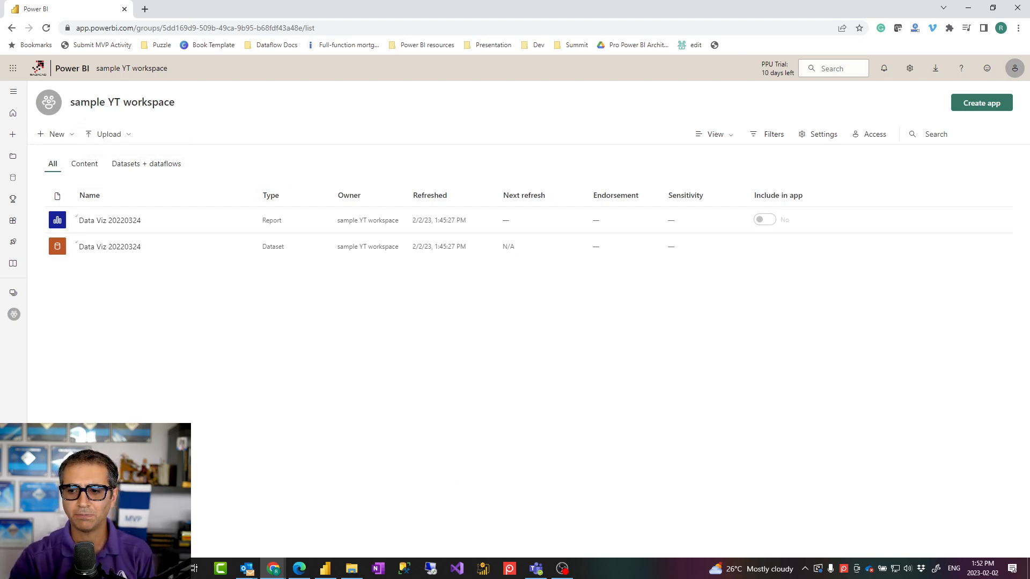
click(72, 140)
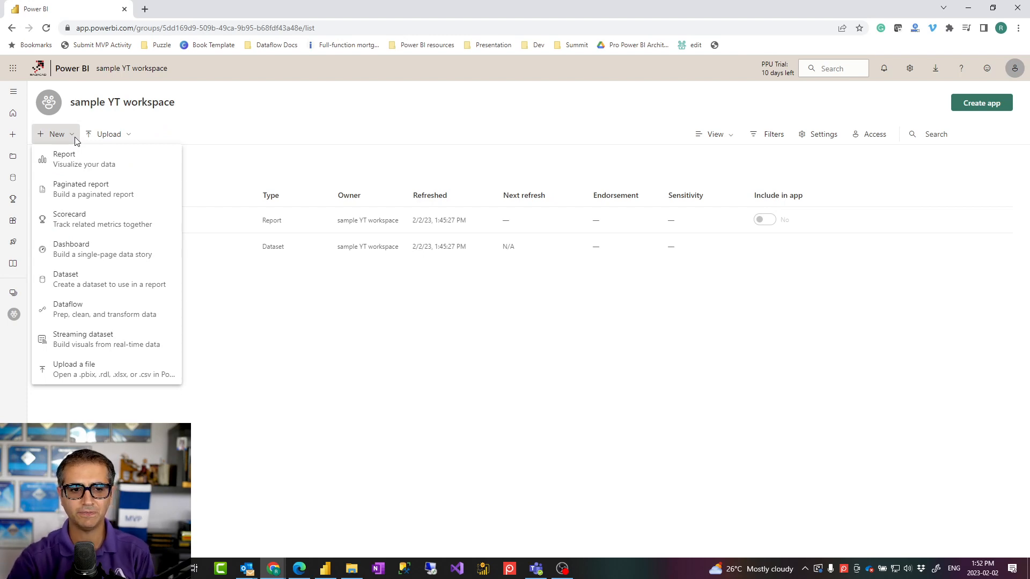
click(316, 362)
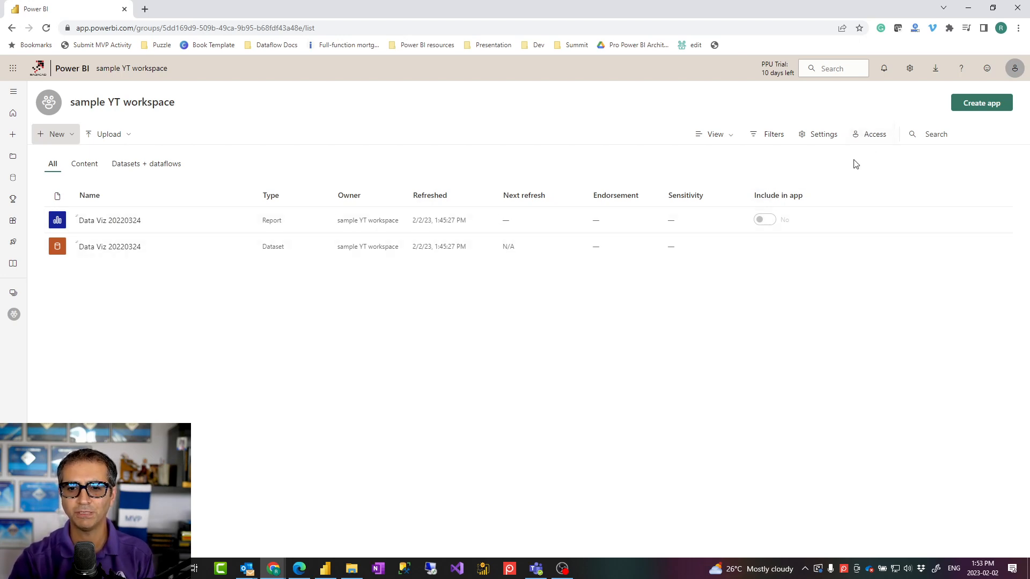
Review the roles that can be granted in the sample YT workspace and close its access settings
click(870, 137)
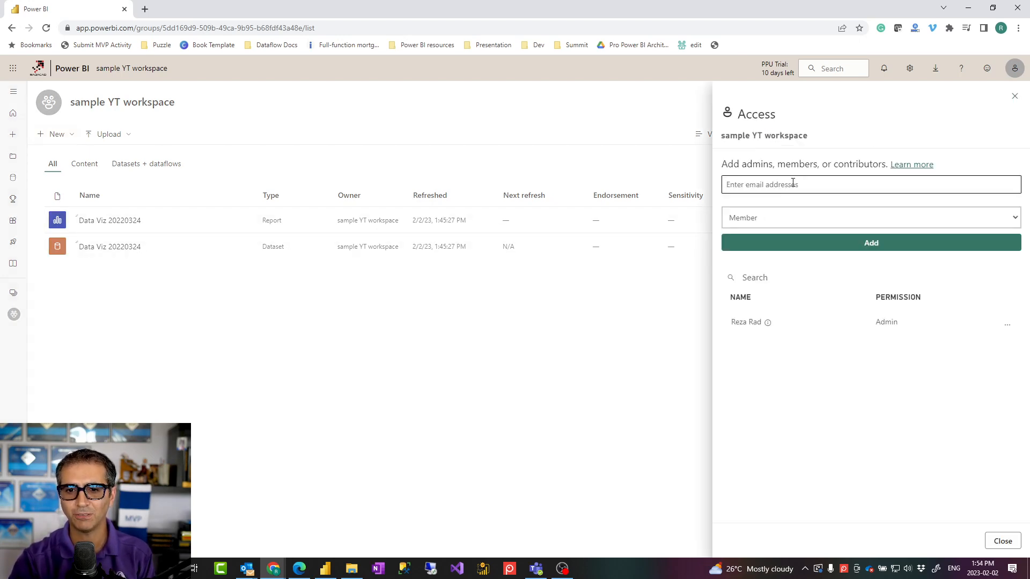
click(796, 226)
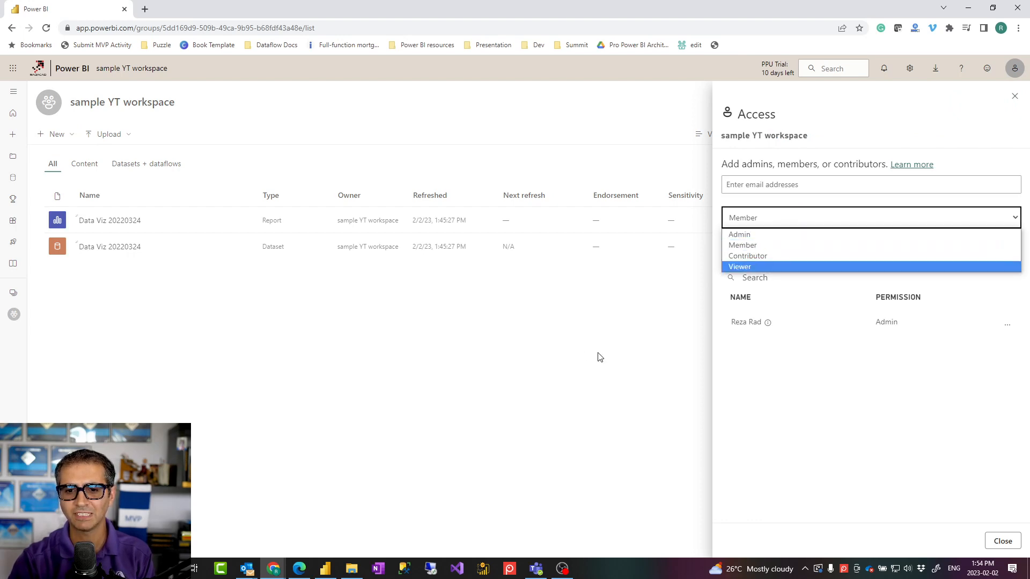
click(537, 369)
click(536, 369)
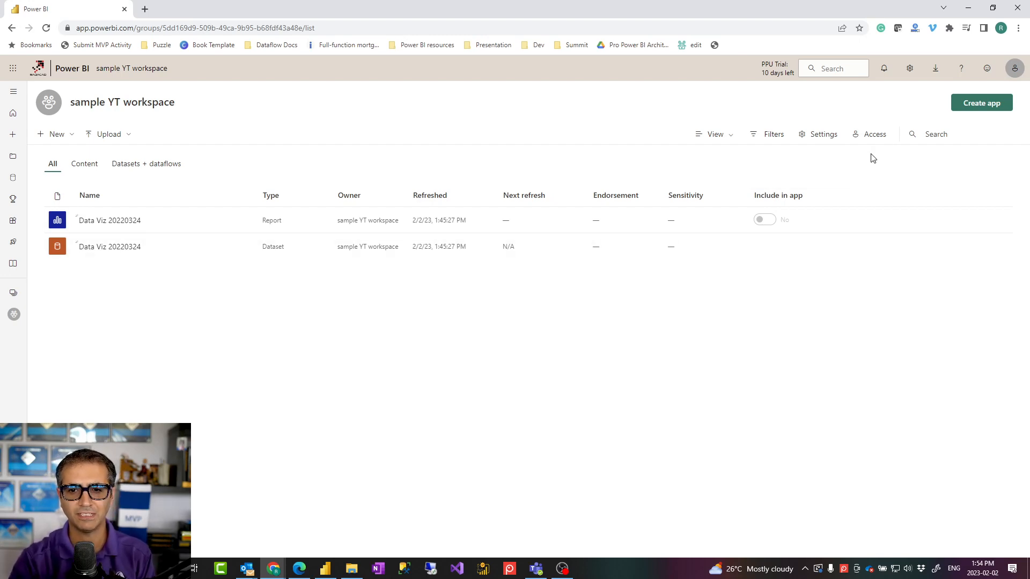
Examine the diamond markers beside PPU WS, PW2 and PWM in the workspace list and close the list
click(16, 312)
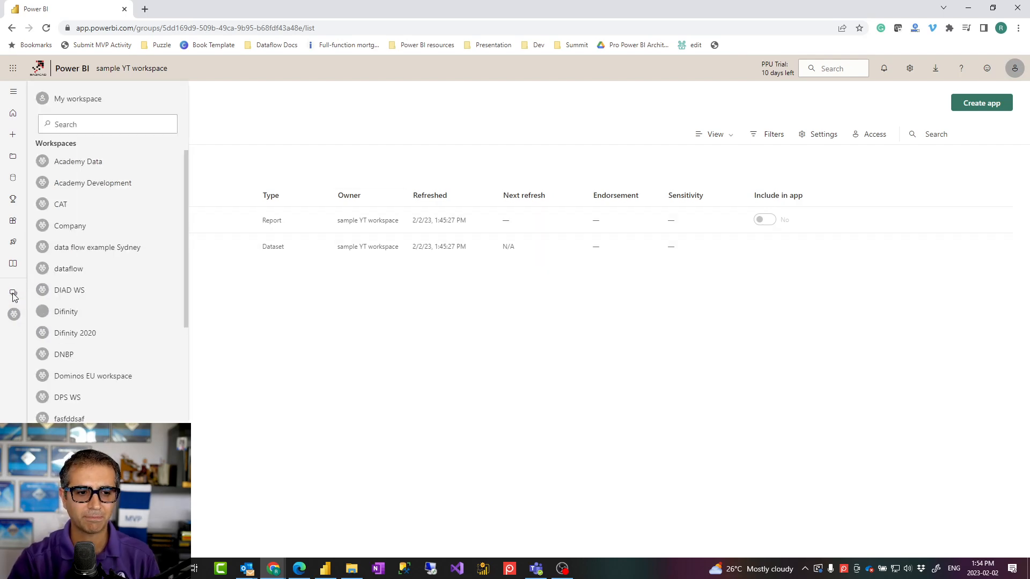
scroll(86, 370, down, 5)
scroll(87, 377, down, 2)
scroll(85, 387, up, 1)
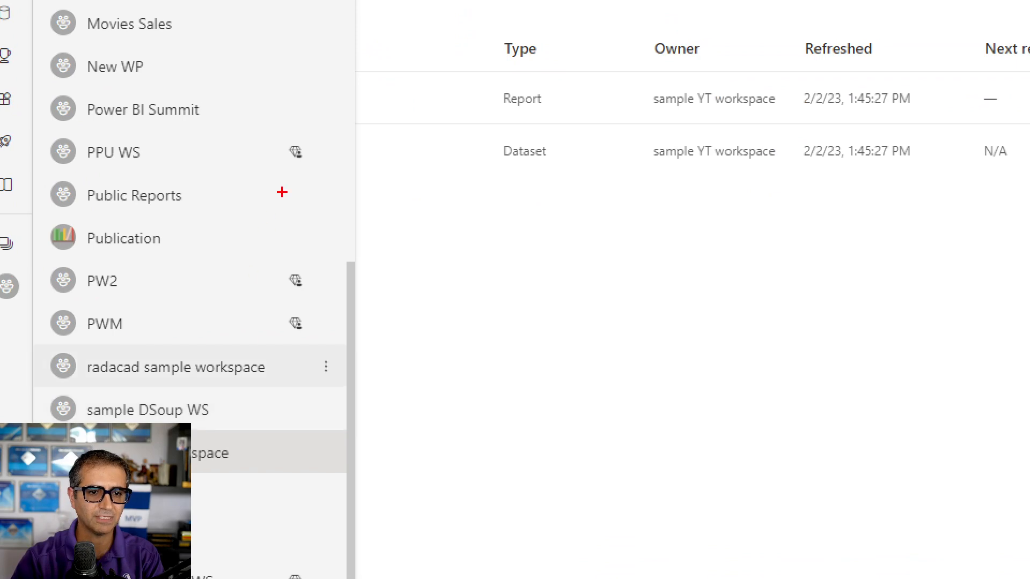
drag(282, 132, 314, 353)
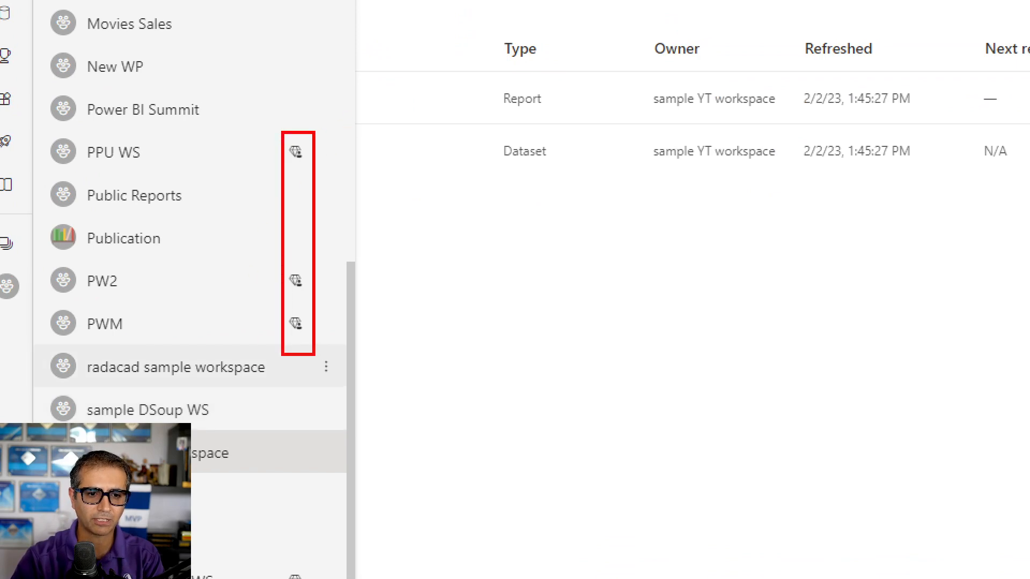
drag(298, 165, 302, 166)
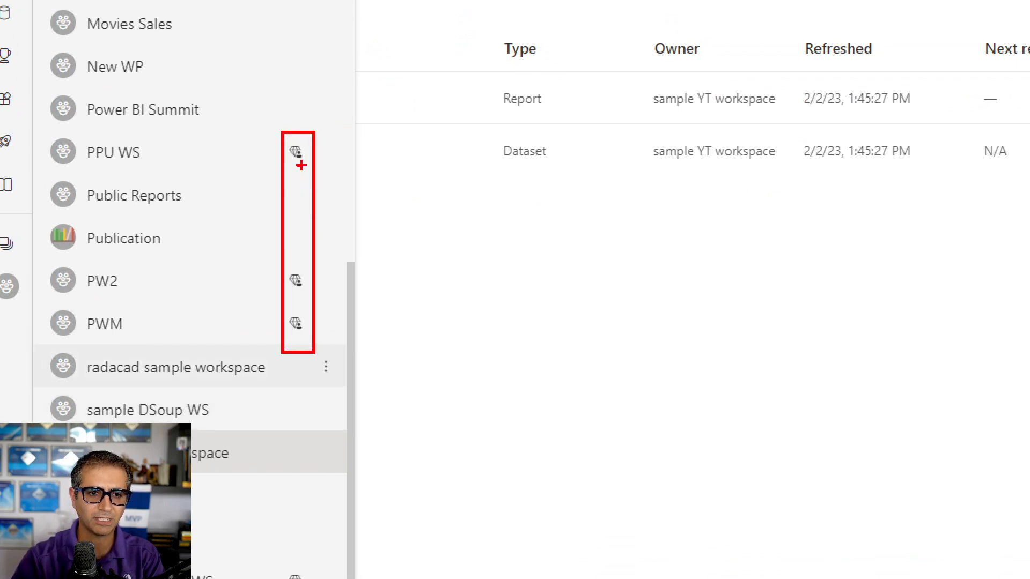
drag(296, 293, 303, 293)
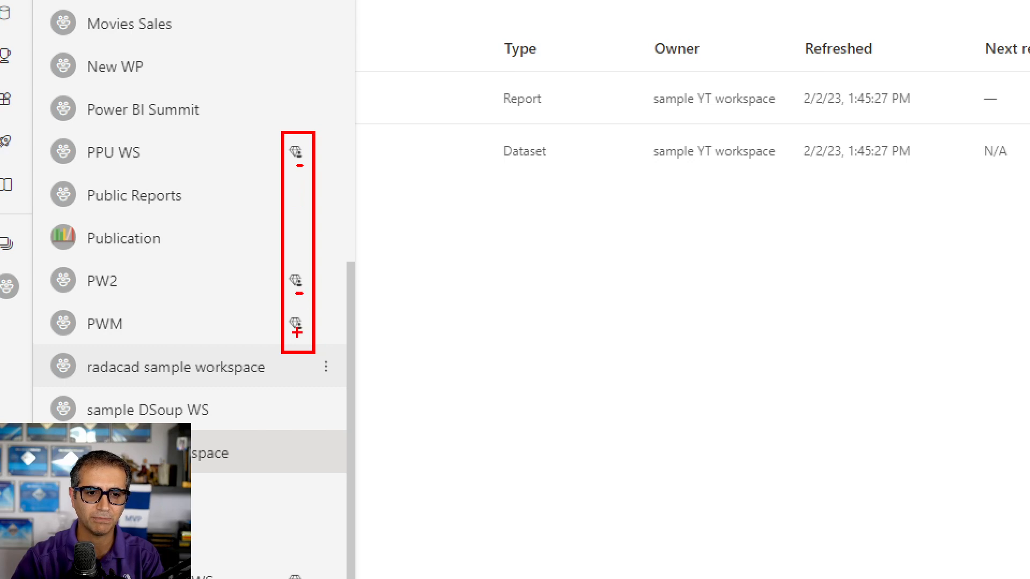
drag(296, 337, 303, 337)
key(Escape)
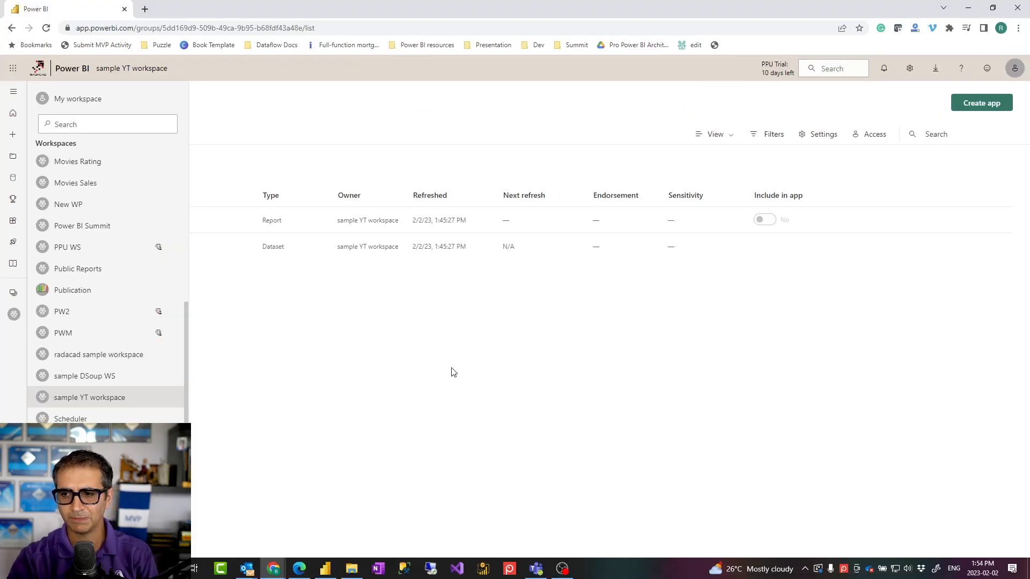
key(Escape)
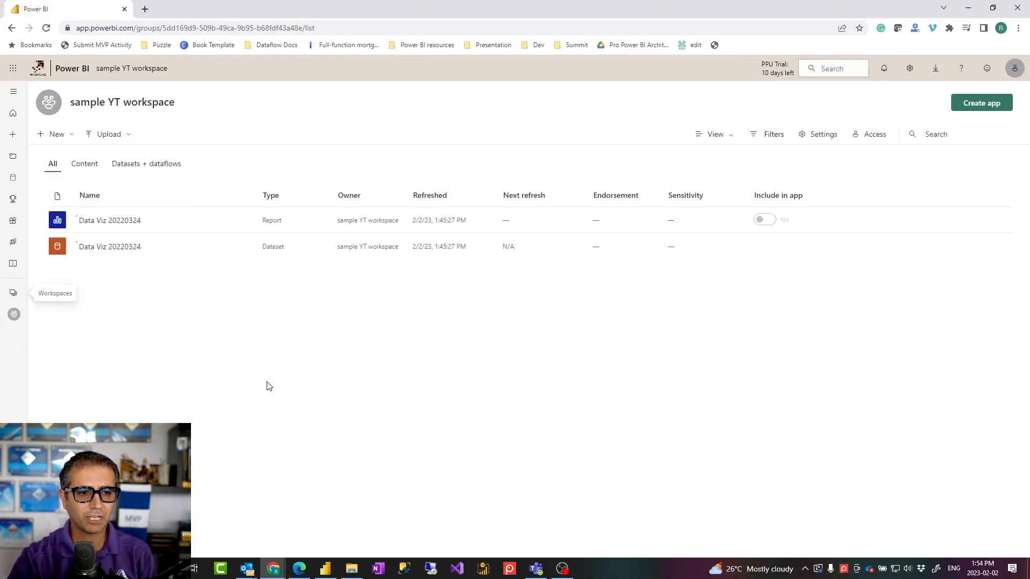